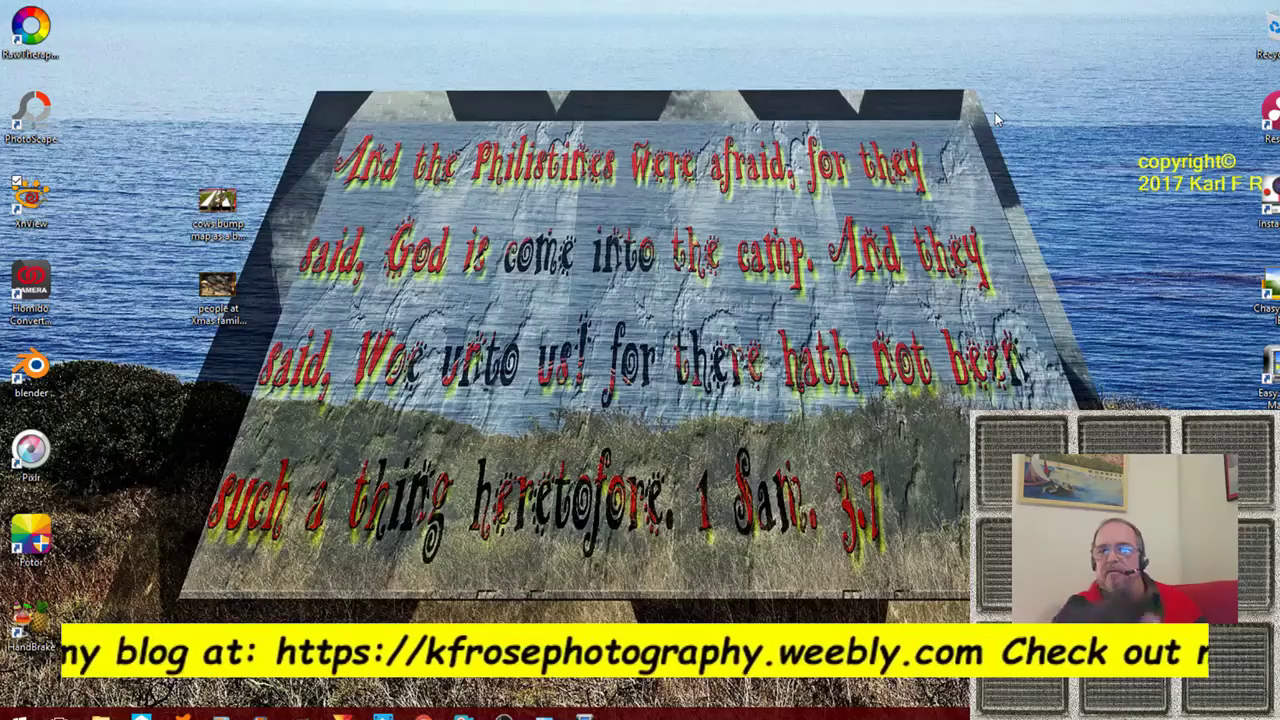
# Minimize OBS Studio to uncover Easy Video Maker and check which media types can be added to the project.
pyautogui.click(505, 716)
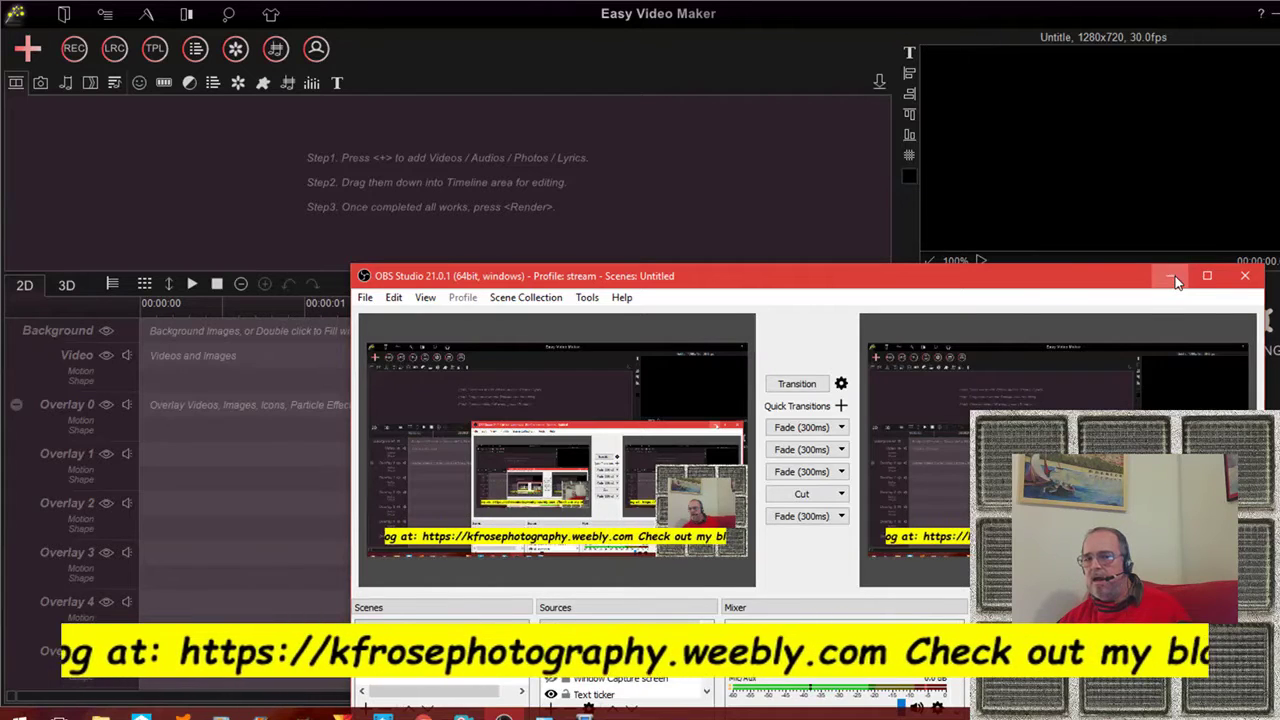
pyautogui.click(1173, 279)
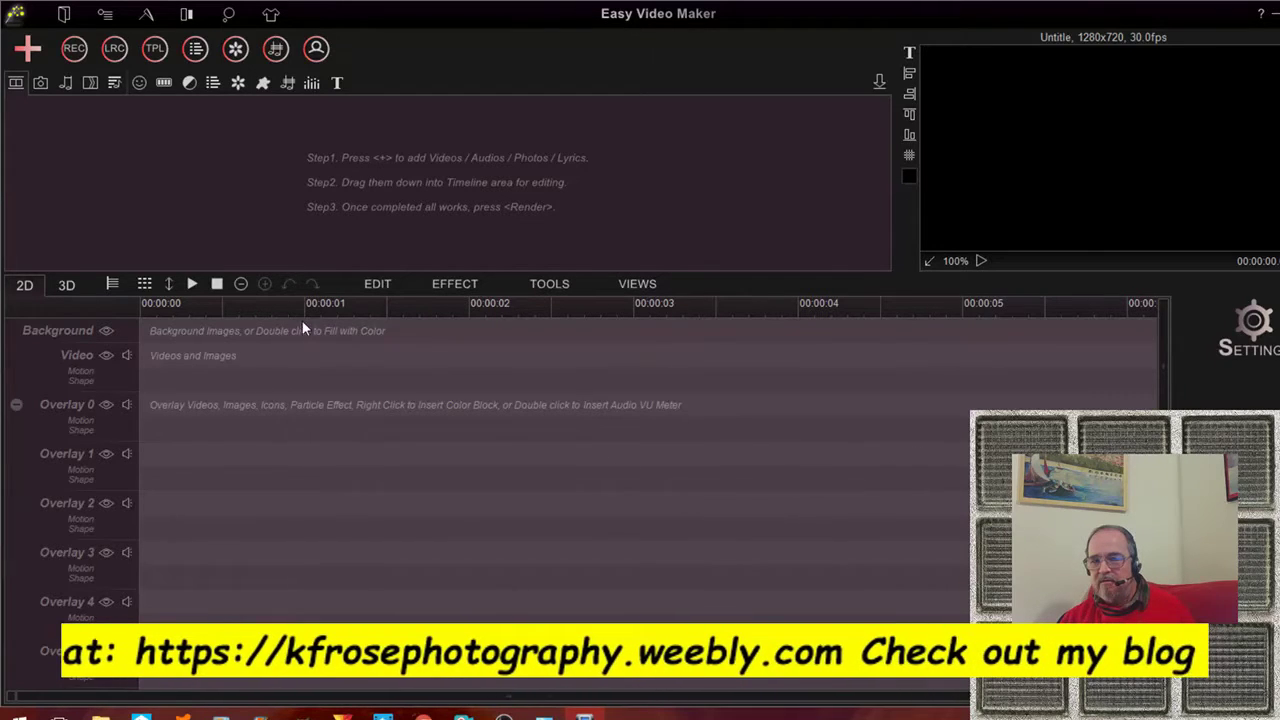
pyautogui.click(27, 50)
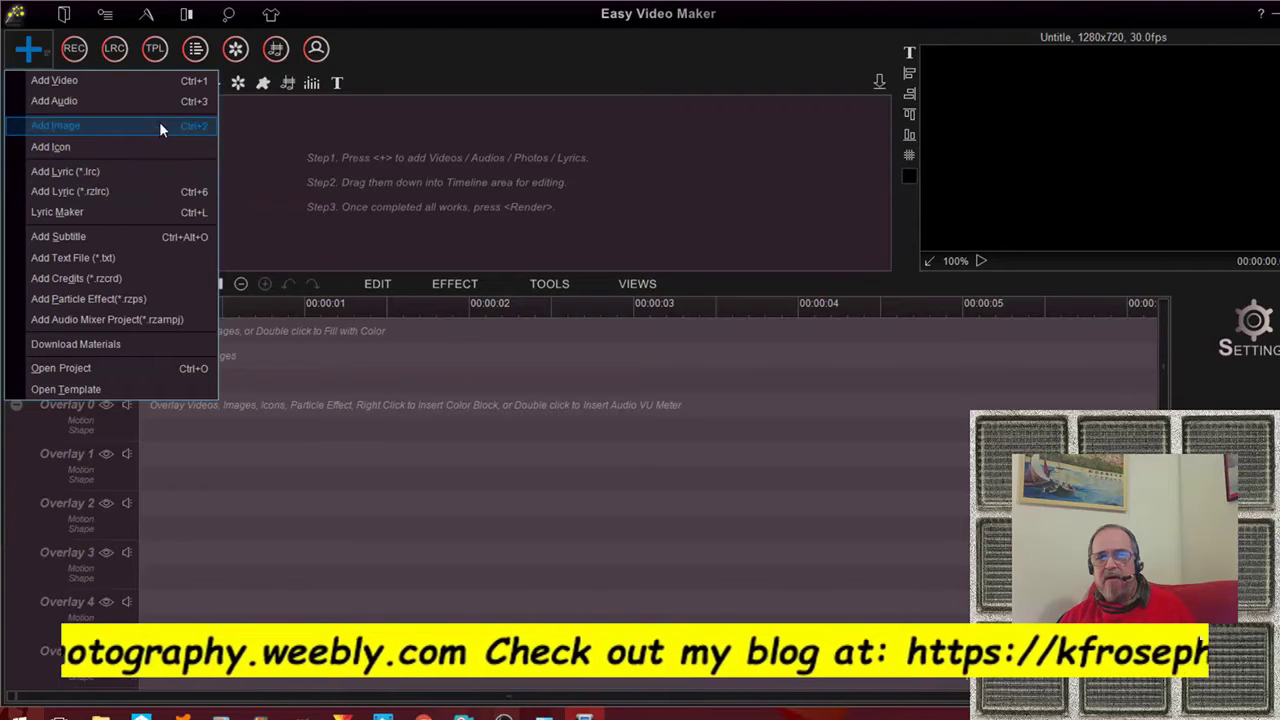
pyautogui.click(410, 88)
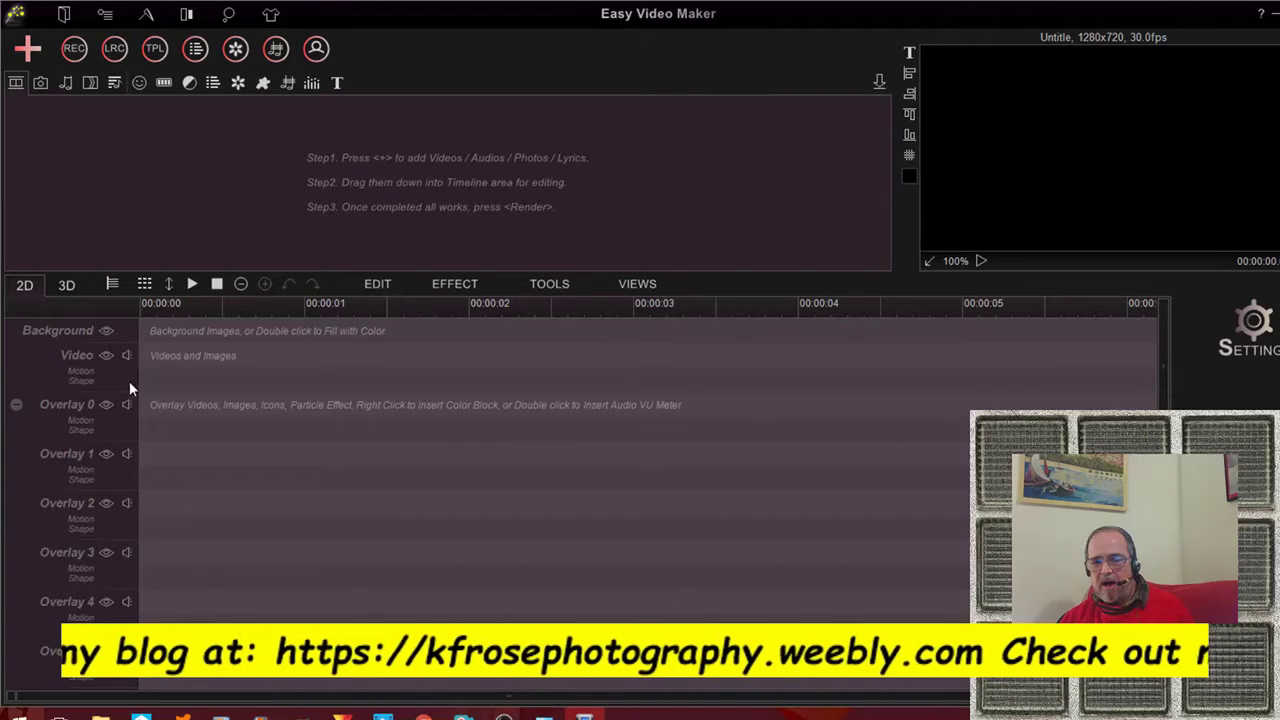
# Examine the empty timeline's tracks, from the background, video and overlay tracks down to audio, text, subtitle and graffiti.
pyautogui.scroll(-3, 202, 497)
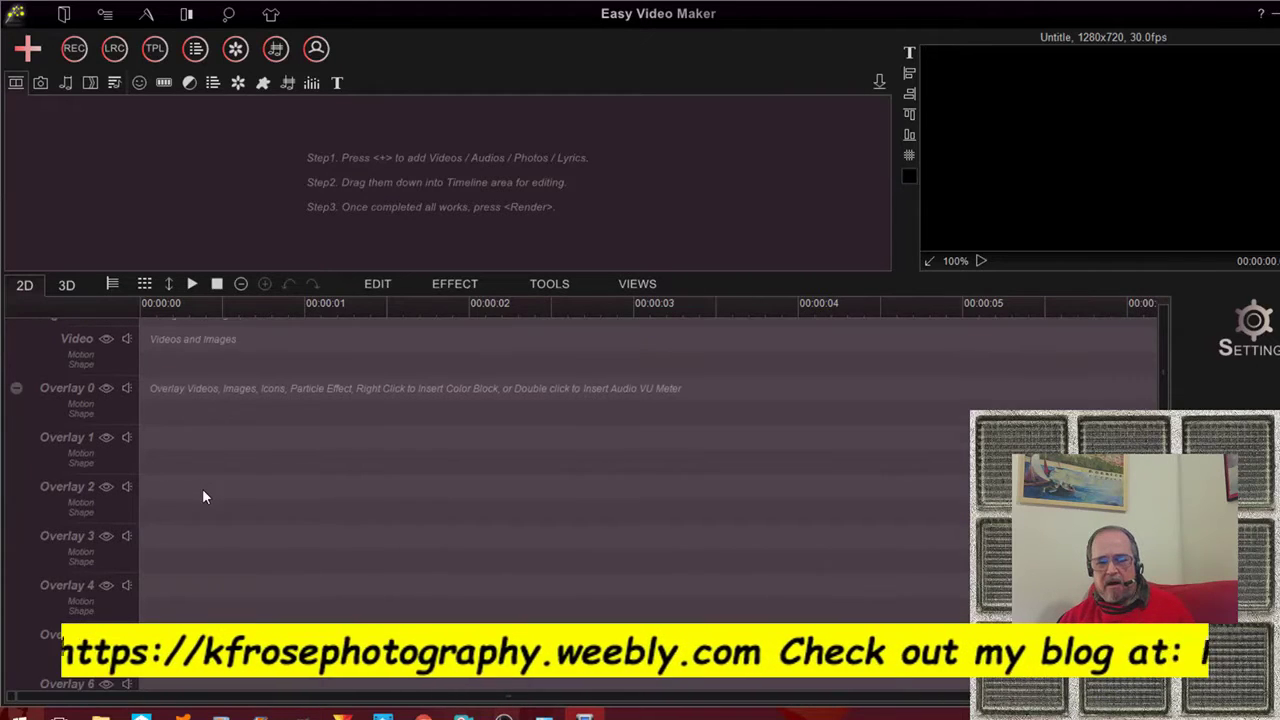
pyautogui.scroll(-1, 203, 497)
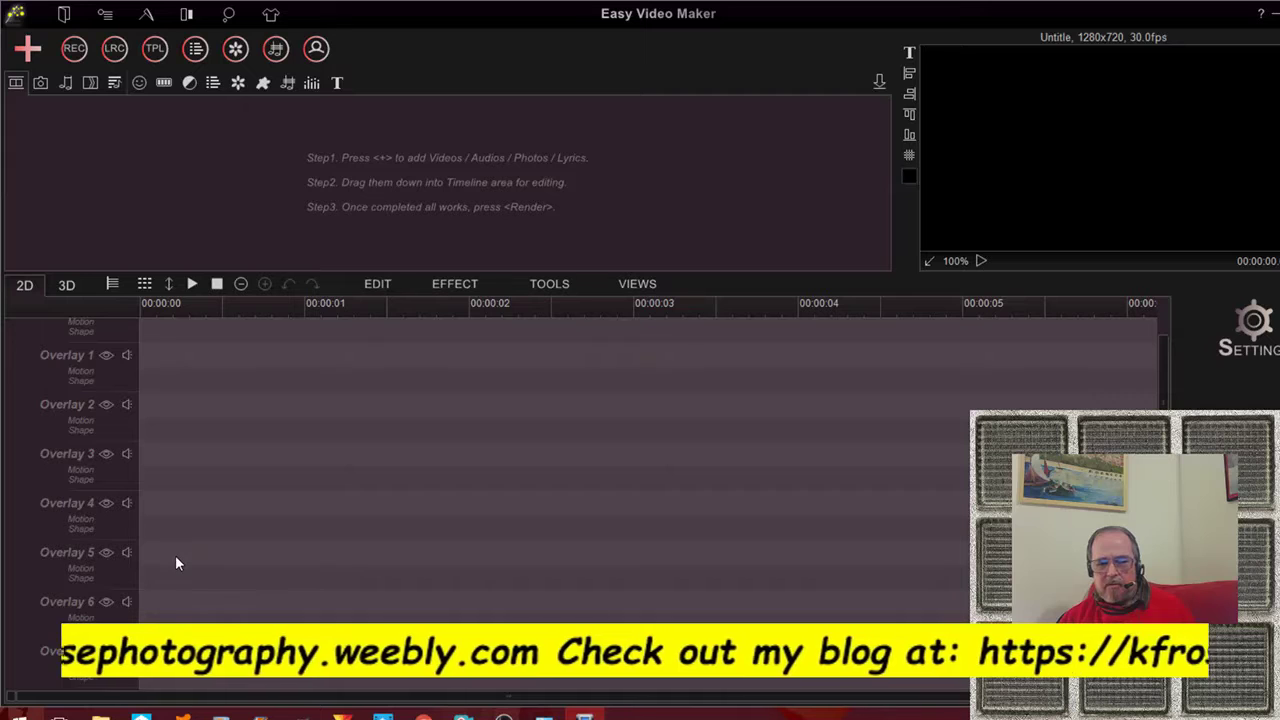
pyautogui.scroll(-4, 176, 563)
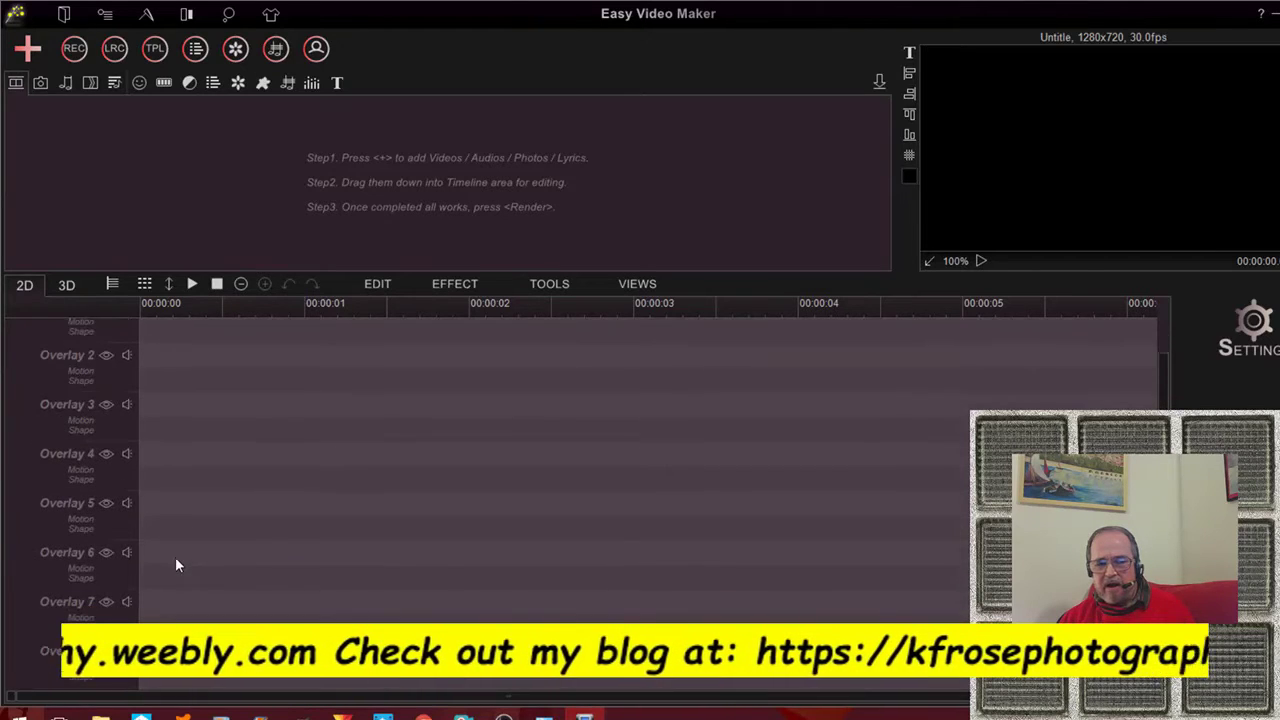
pyautogui.scroll(-2, 184, 560)
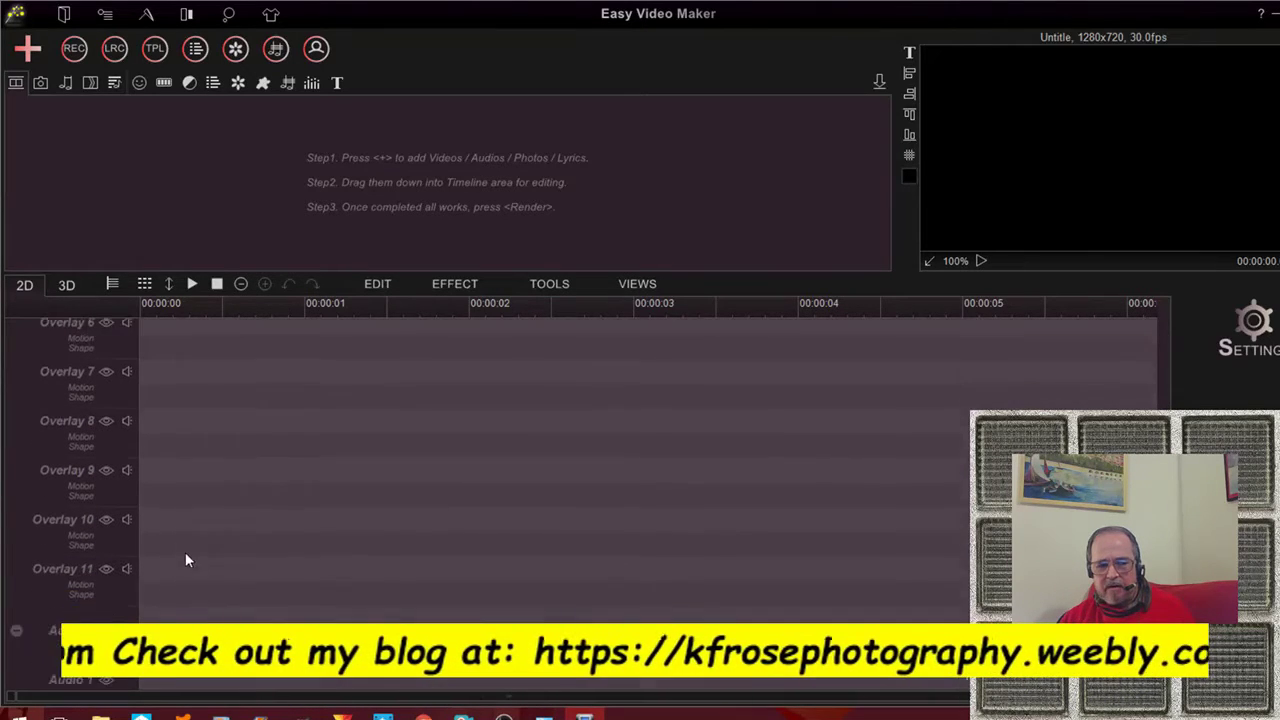
pyautogui.scroll(-4, 185, 547)
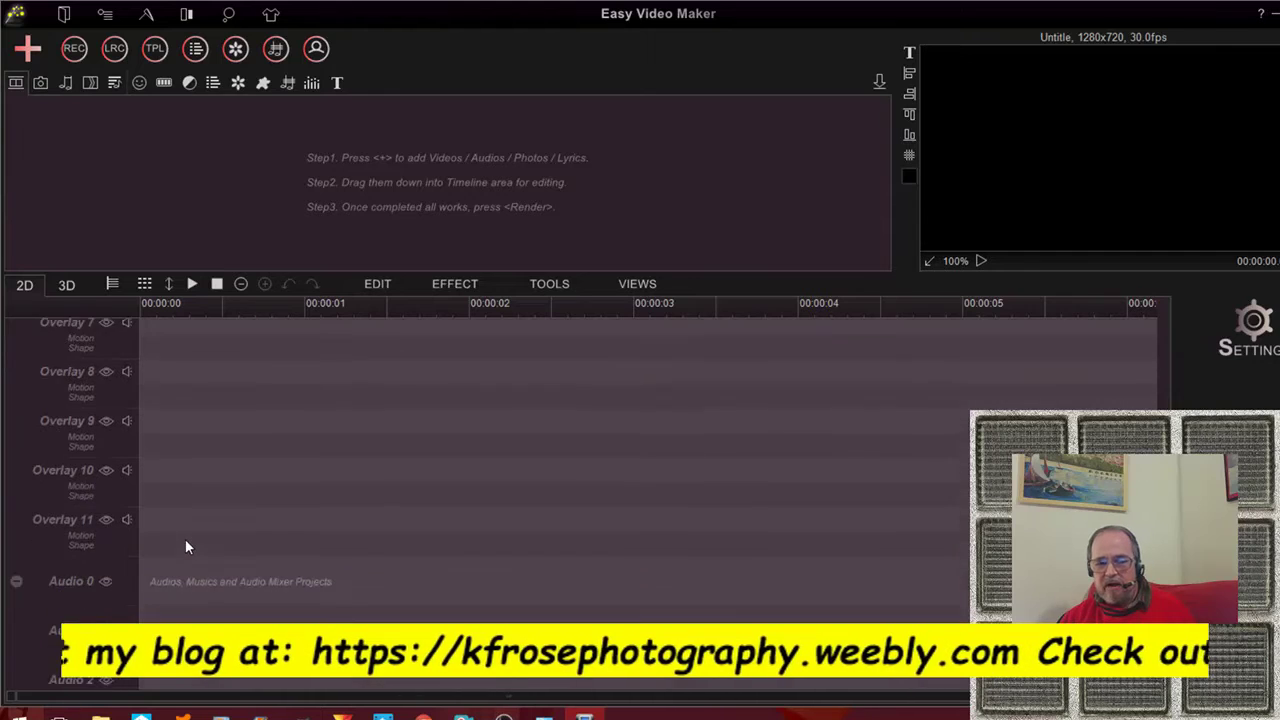
pyautogui.scroll(-1, 195, 541)
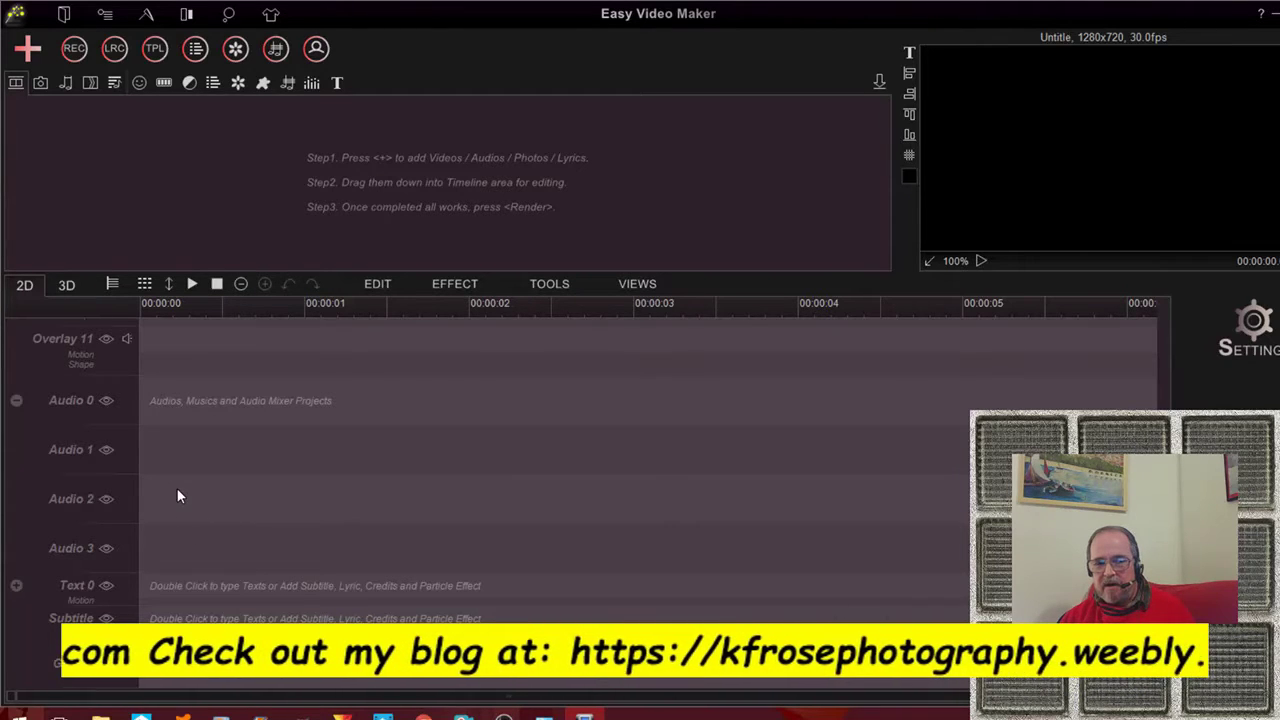
pyautogui.scroll(-1, 178, 495)
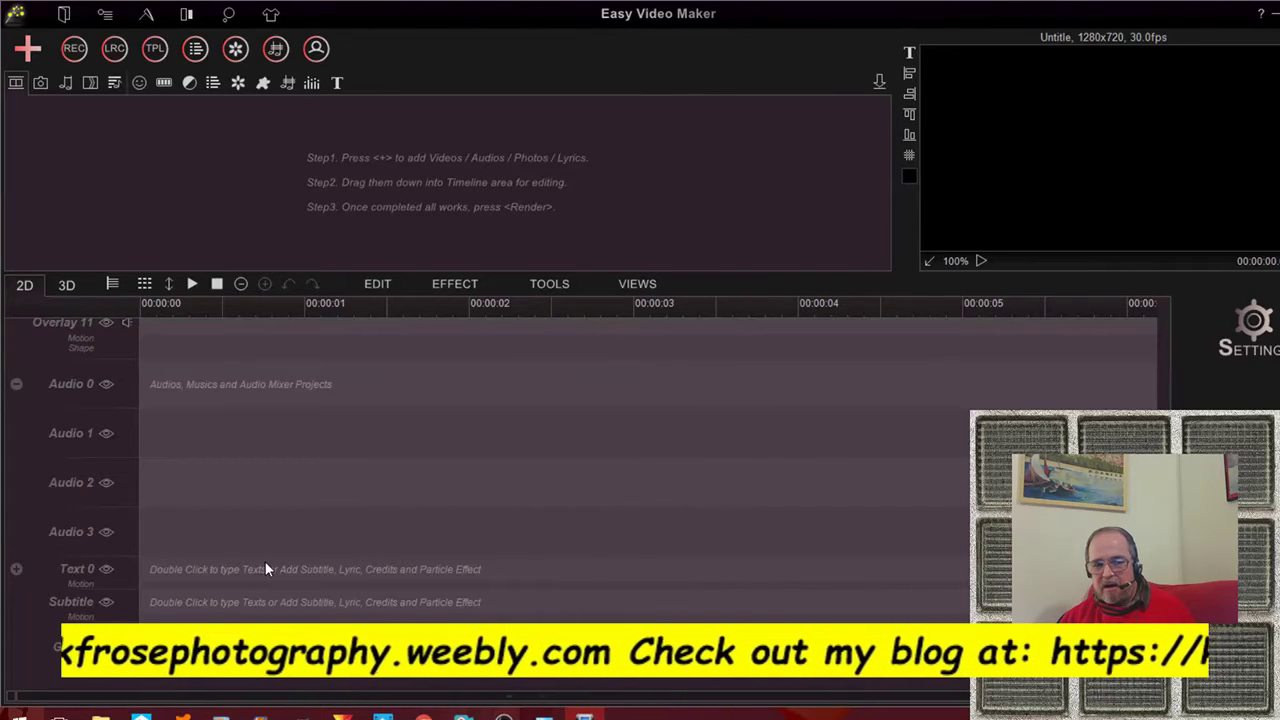
pyautogui.scroll(-2, 265, 562)
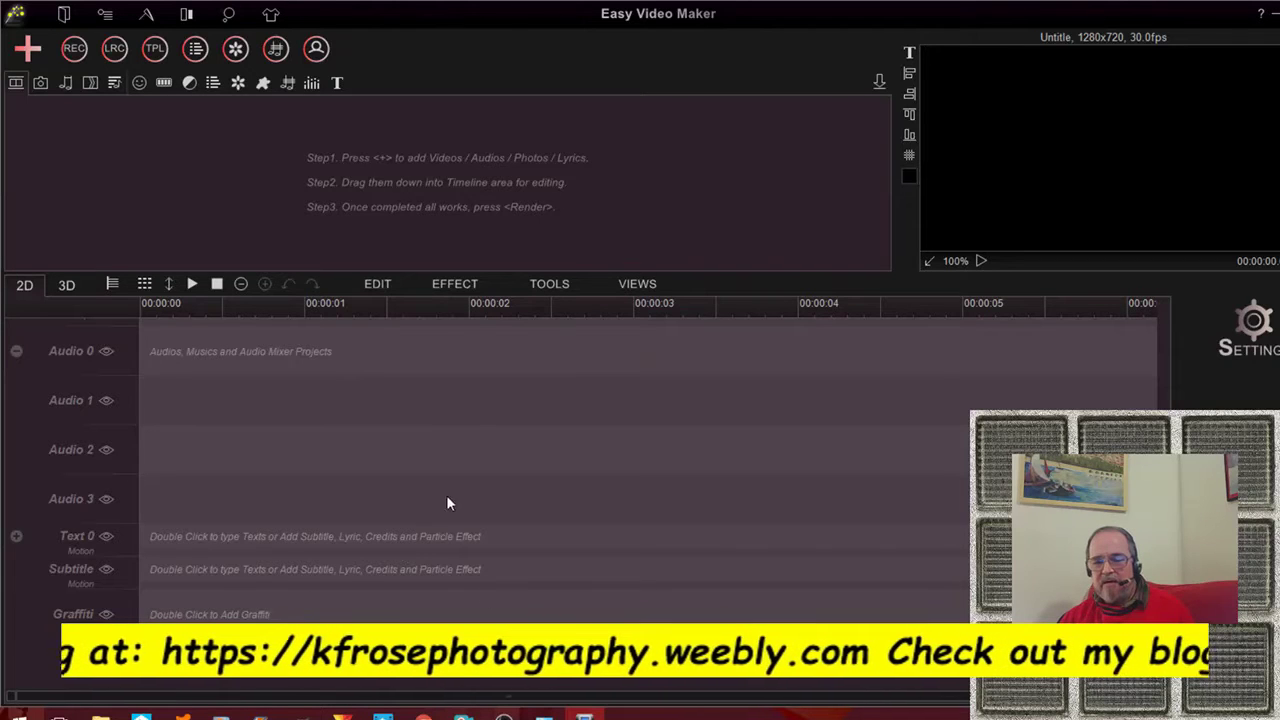
pyautogui.scroll(1, 462, 490)
pyautogui.scroll(5, 463, 495)
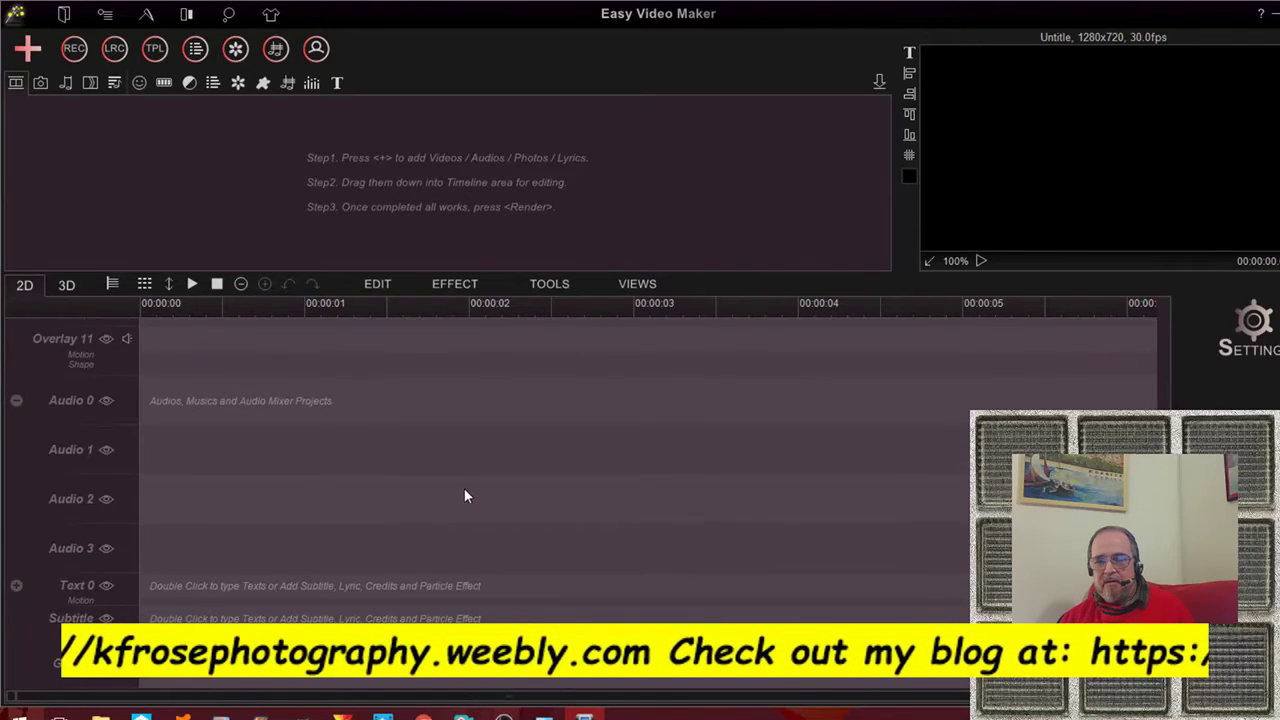
pyautogui.scroll(12, 464, 488)
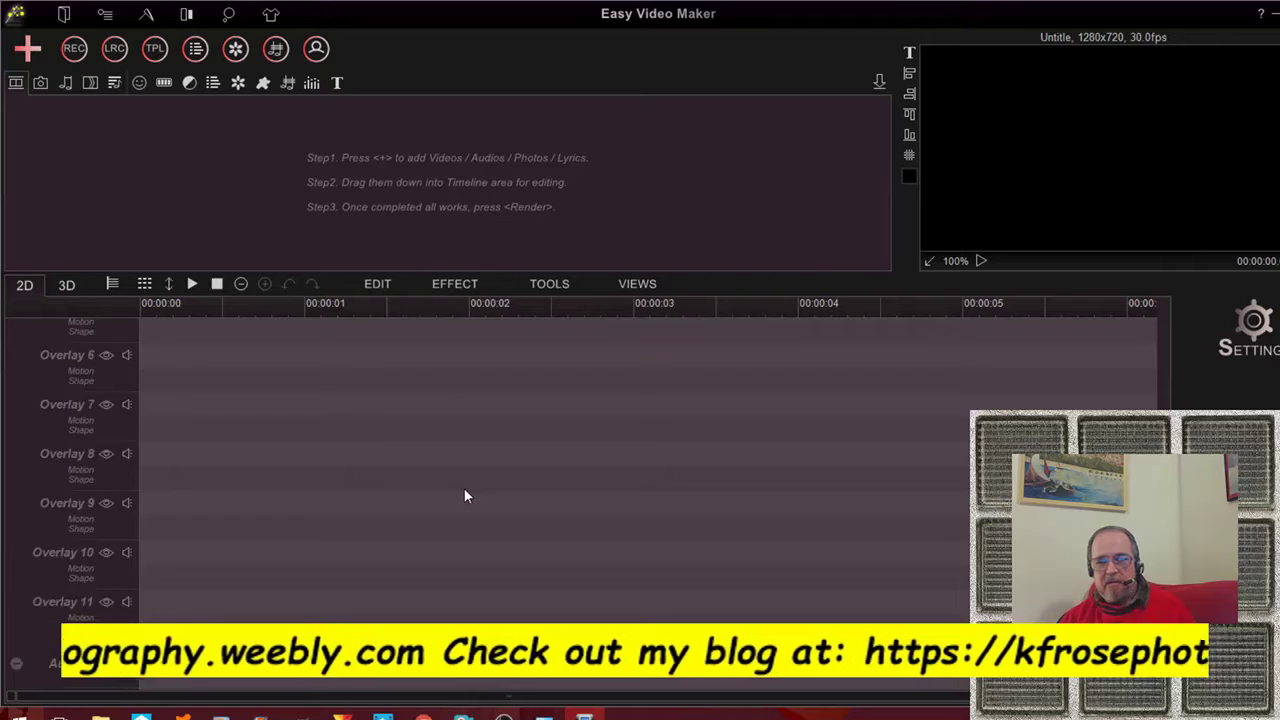
pyautogui.scroll(9, 464, 490)
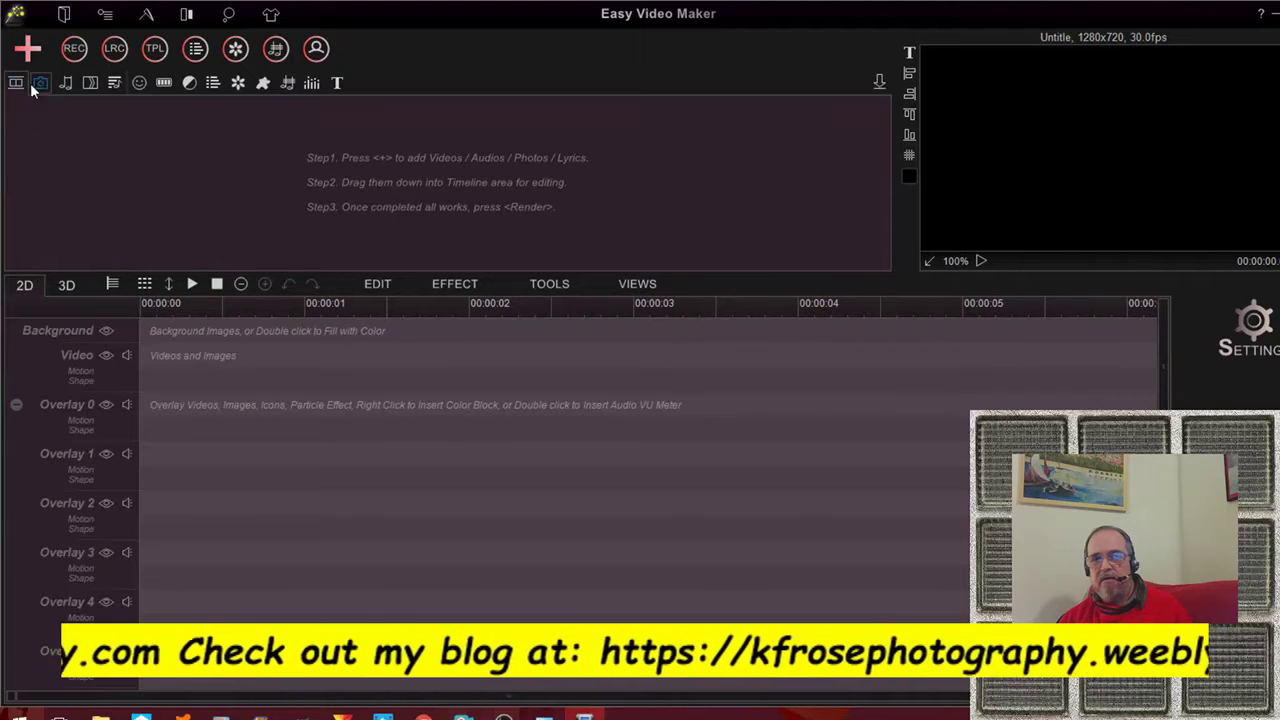
# Browse the built-in transition effects, the example lyric files and the icon collection.
pyautogui.click(89, 84)
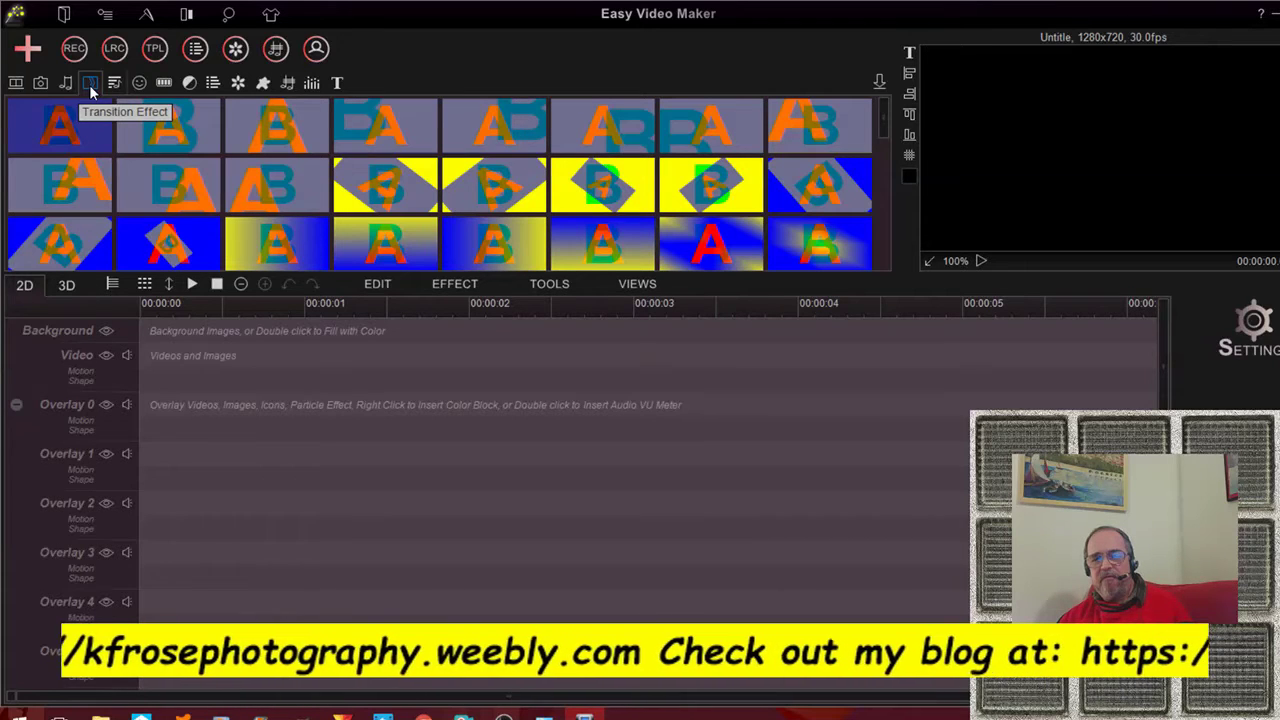
pyautogui.click(115, 84)
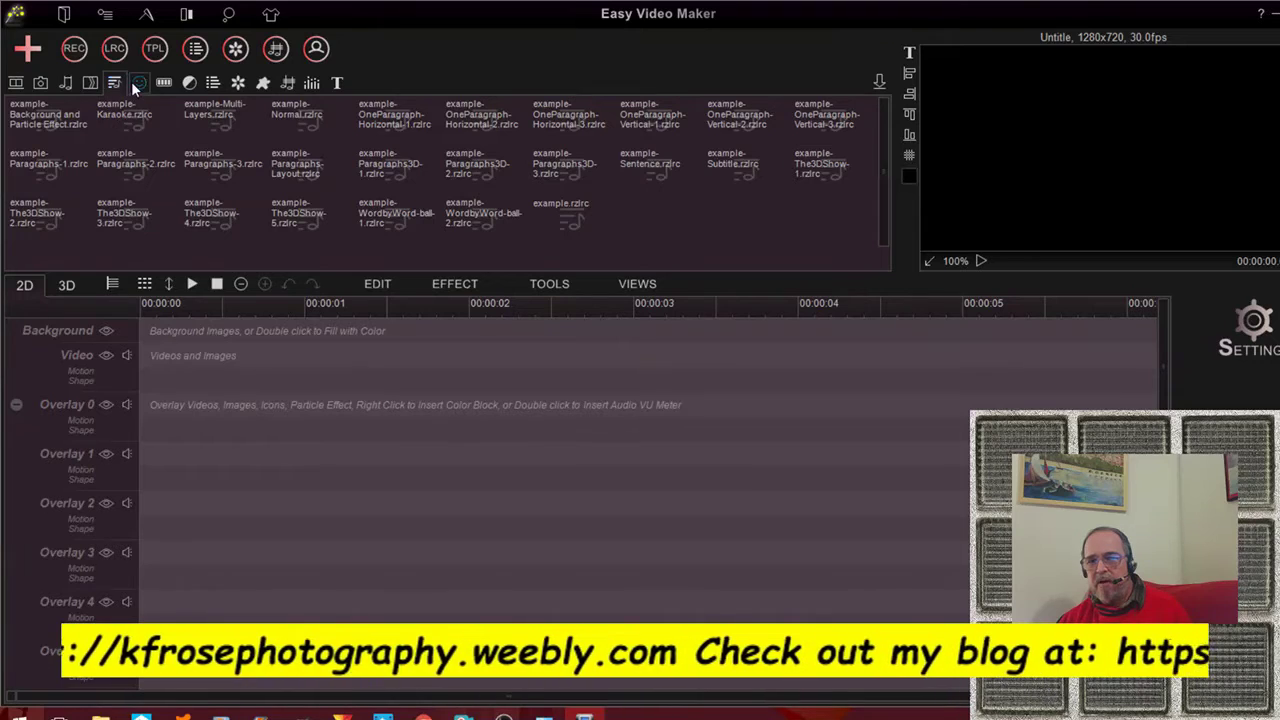
pyautogui.click(140, 85)
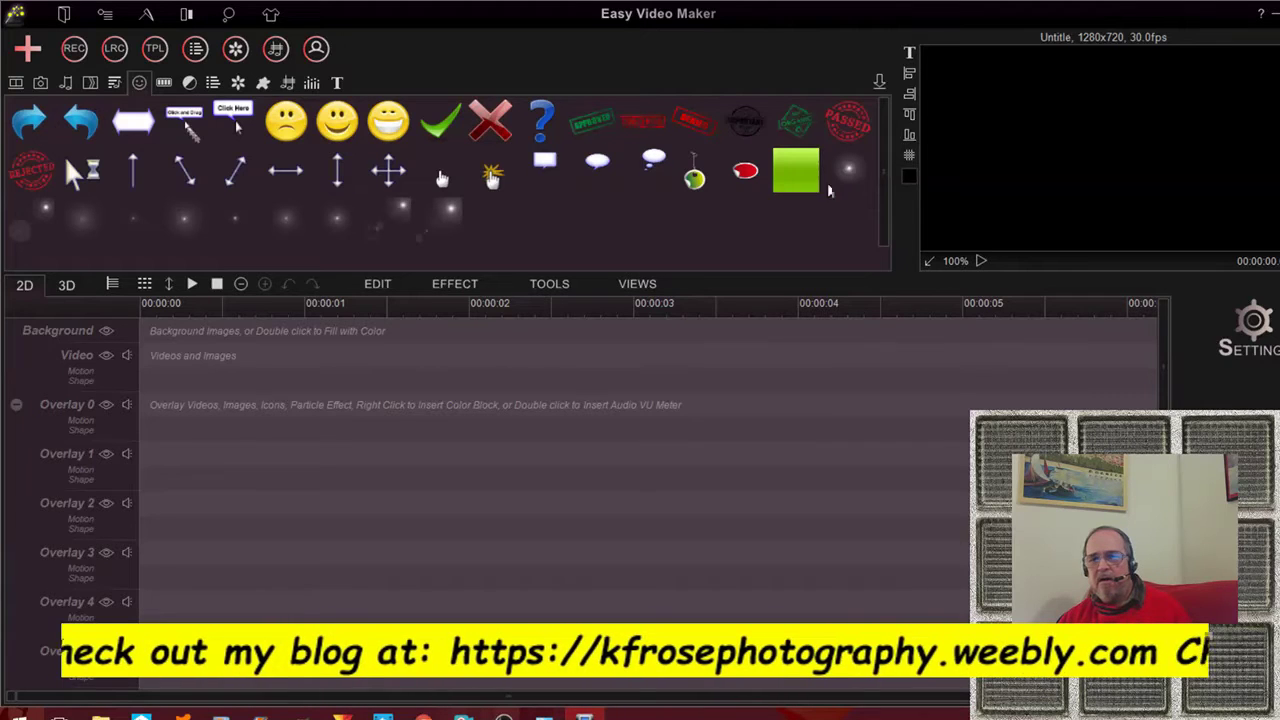
pyautogui.scroll(-1, 500, 180)
pyautogui.scroll(1, 350, 180)
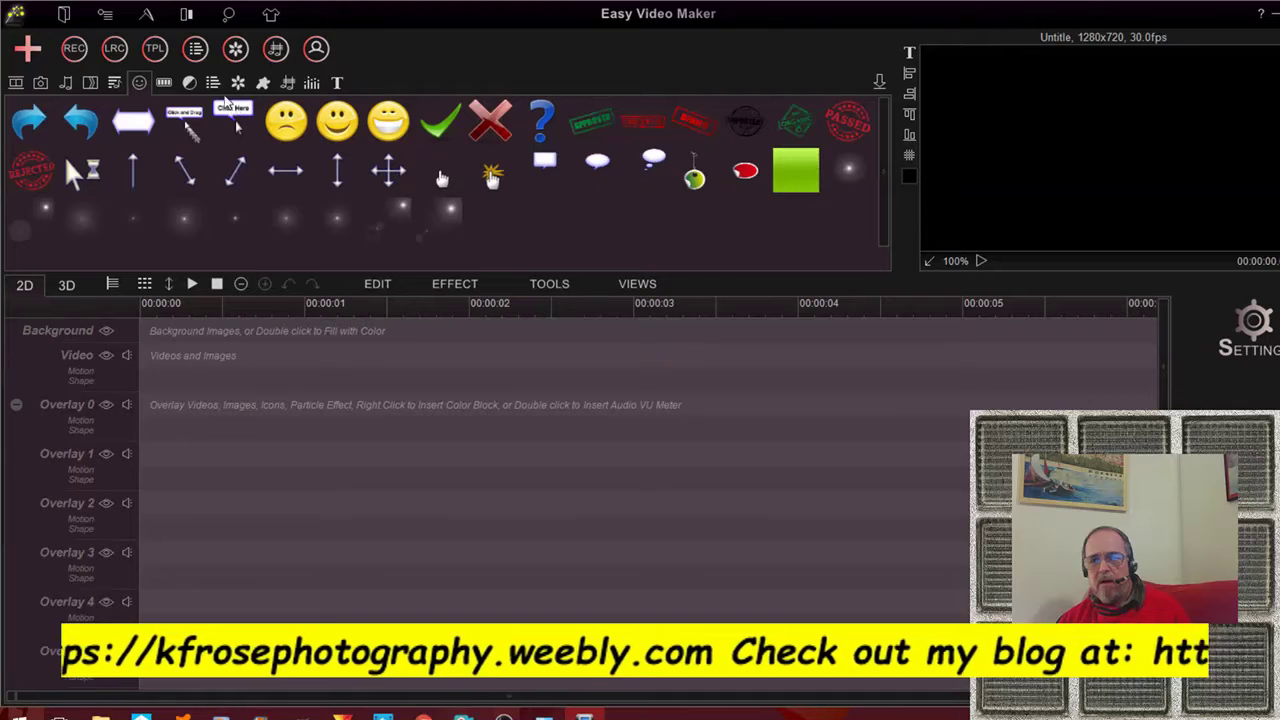
# Browse the multi-face and cube presets, the color filter effects, the credits demos and the particle effects.
pyautogui.click(170, 86)
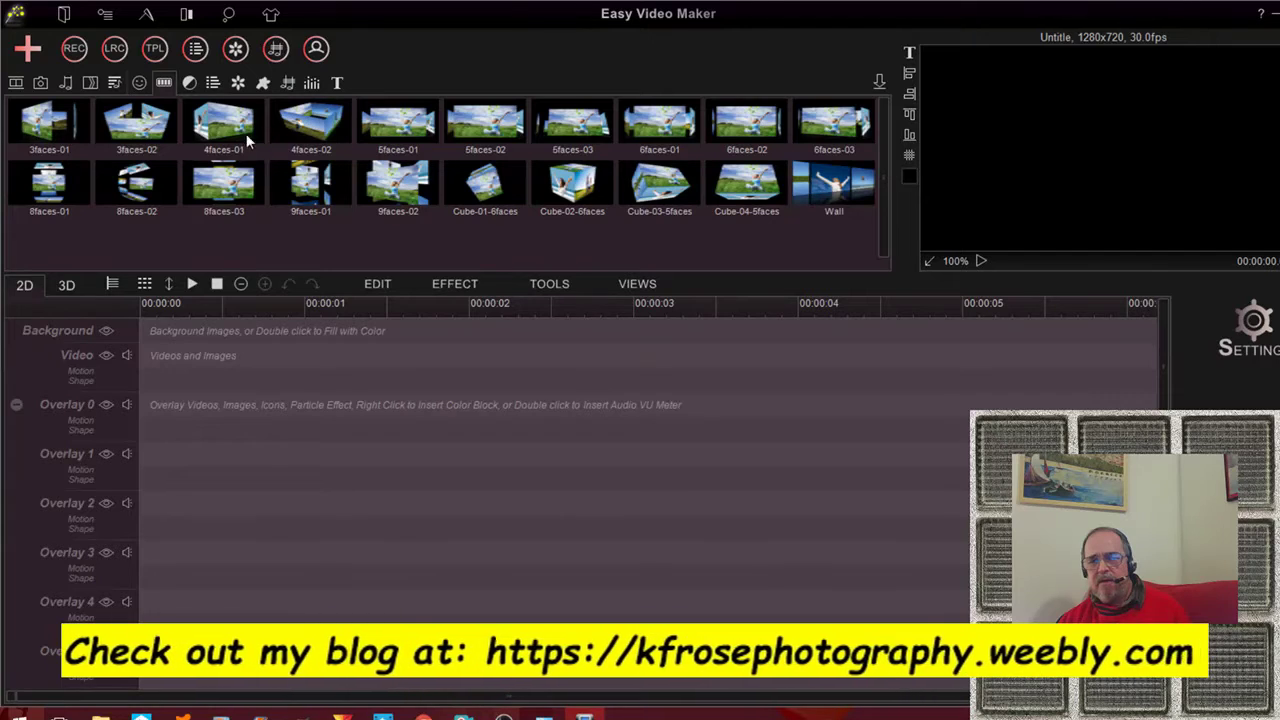
pyautogui.click(193, 87)
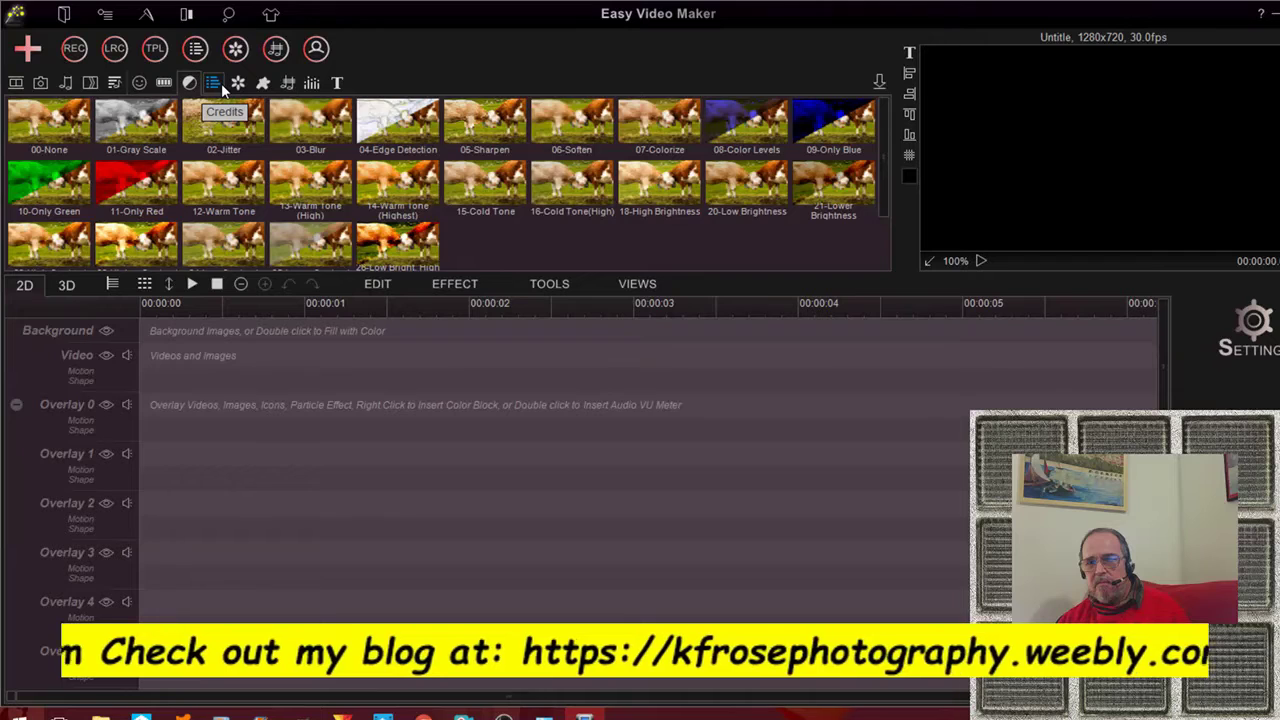
pyautogui.click(213, 83)
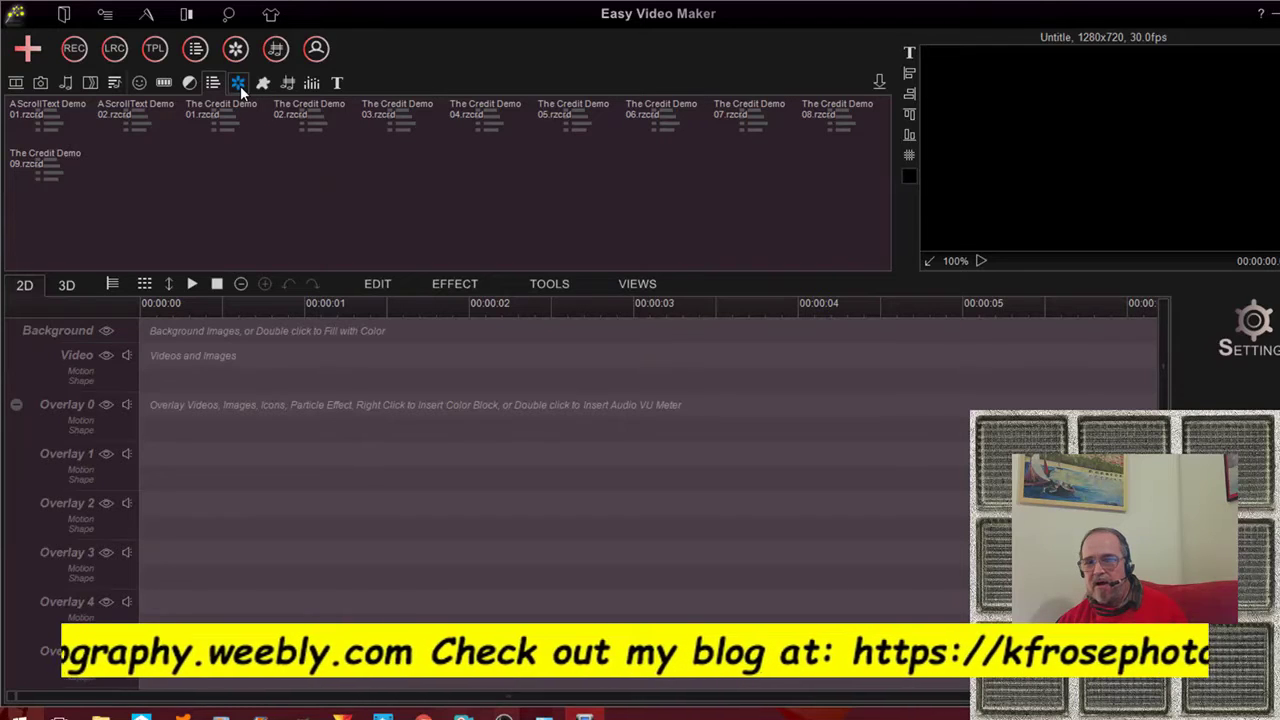
pyautogui.click(240, 85)
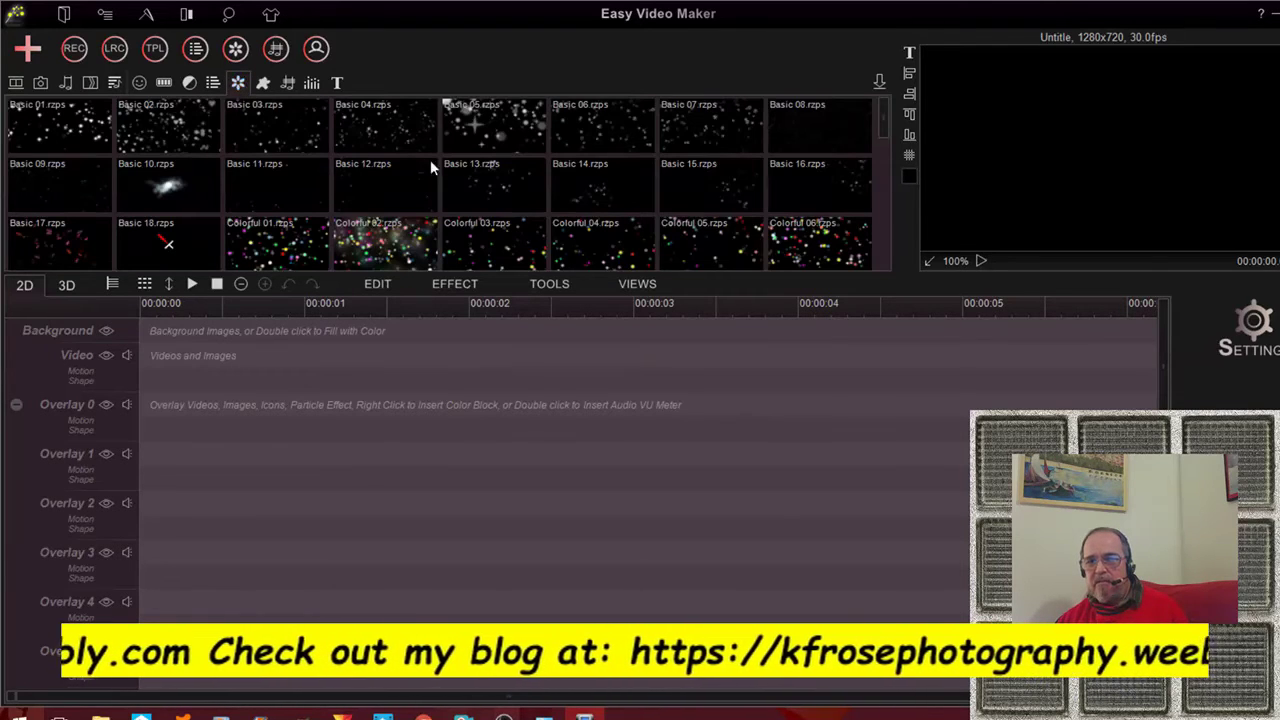
pyautogui.scroll(-3, 752, 165)
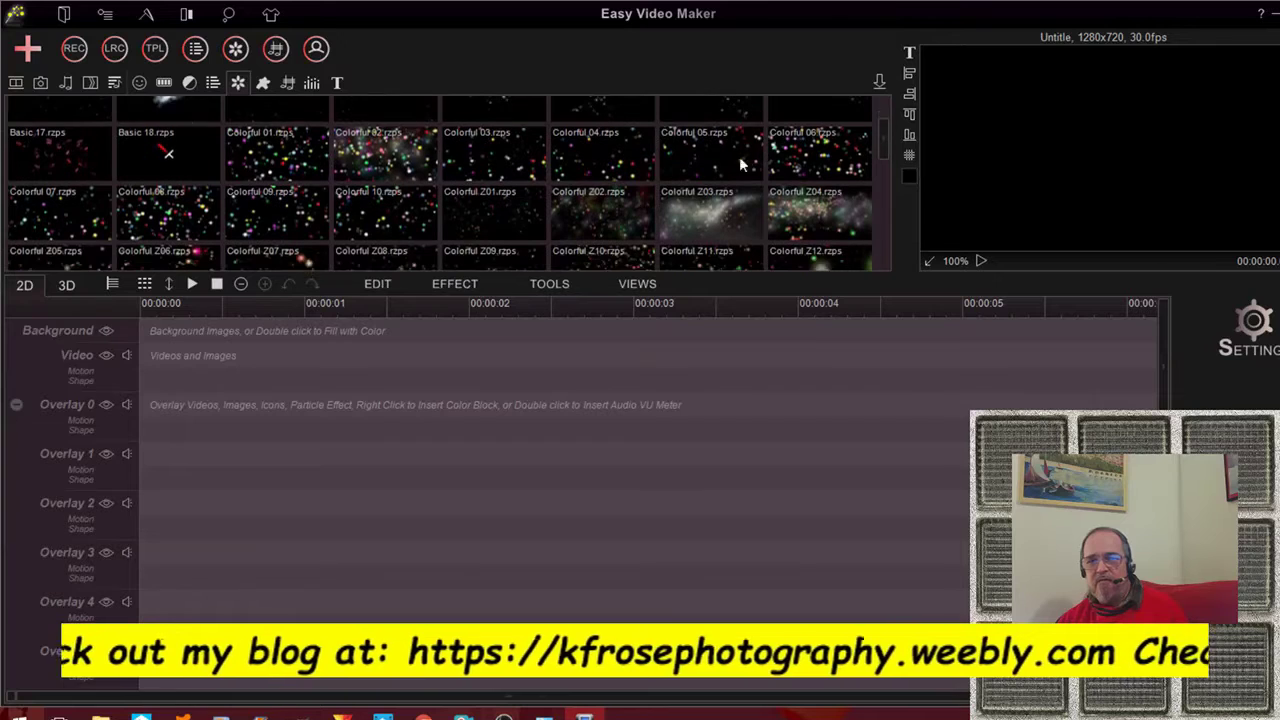
# Look through the whole Bshape 01 shape collection, from the basic shapes to the speech bubbles and symbols.
pyautogui.click(263, 85)
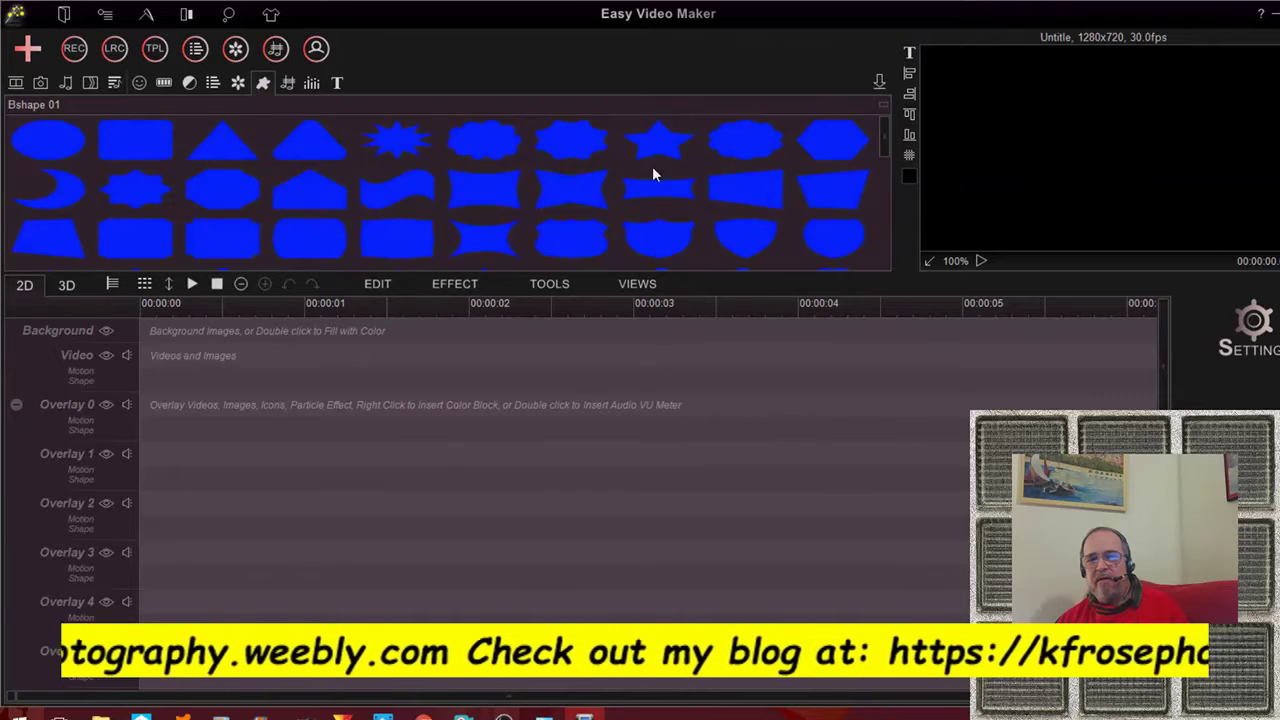
pyautogui.scroll(-3, 883, 170)
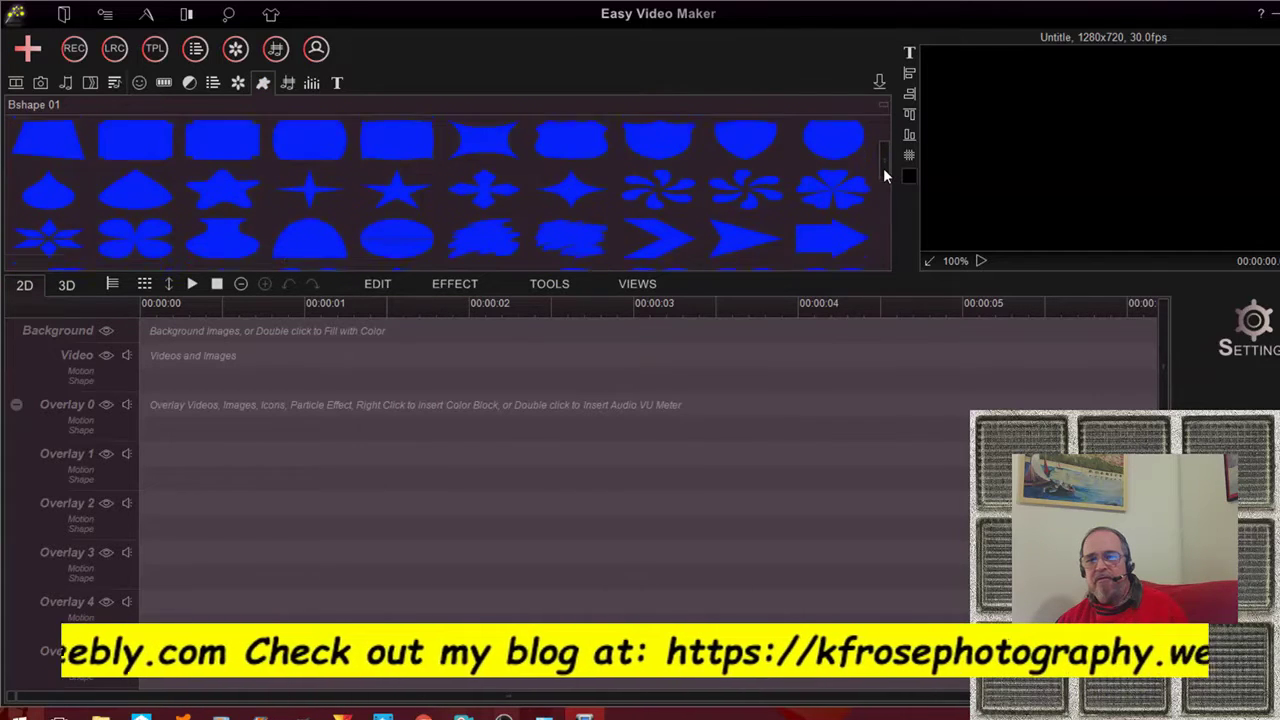
pyautogui.scroll(-1, 883, 168)
pyautogui.scroll(-2, 881, 171)
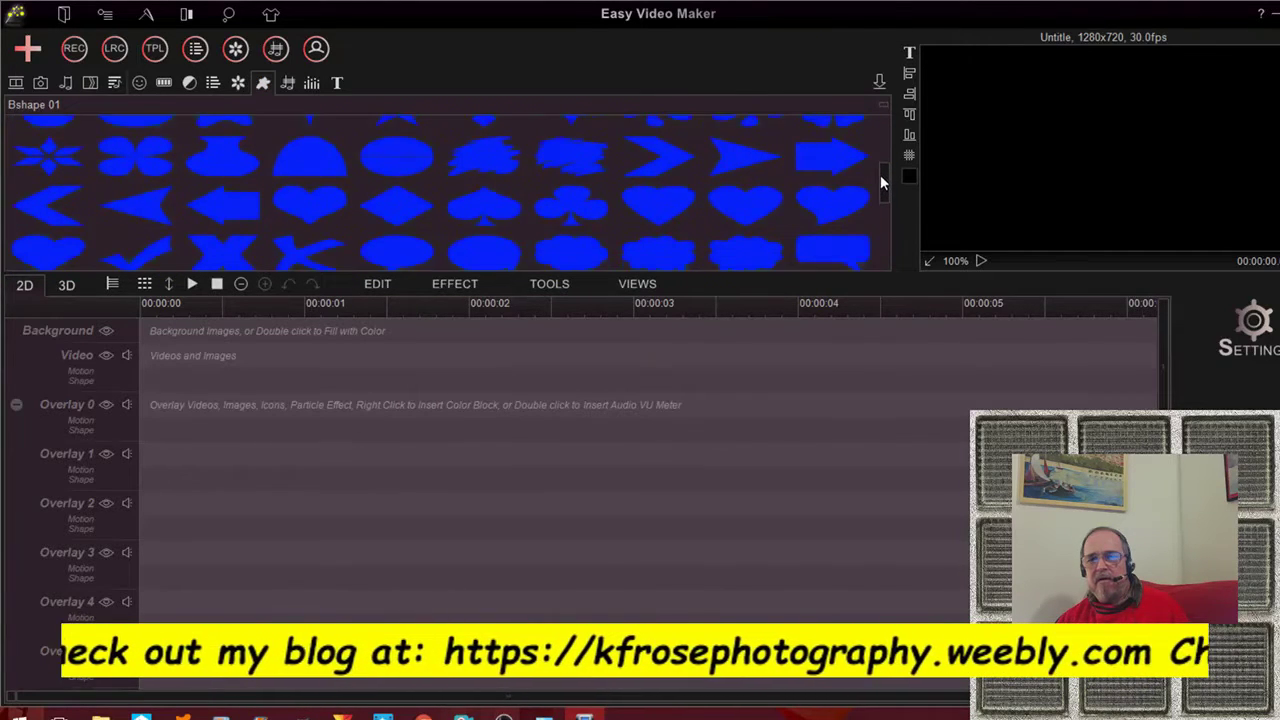
pyautogui.scroll(-1, 881, 182)
pyautogui.scroll(-3, 763, 185)
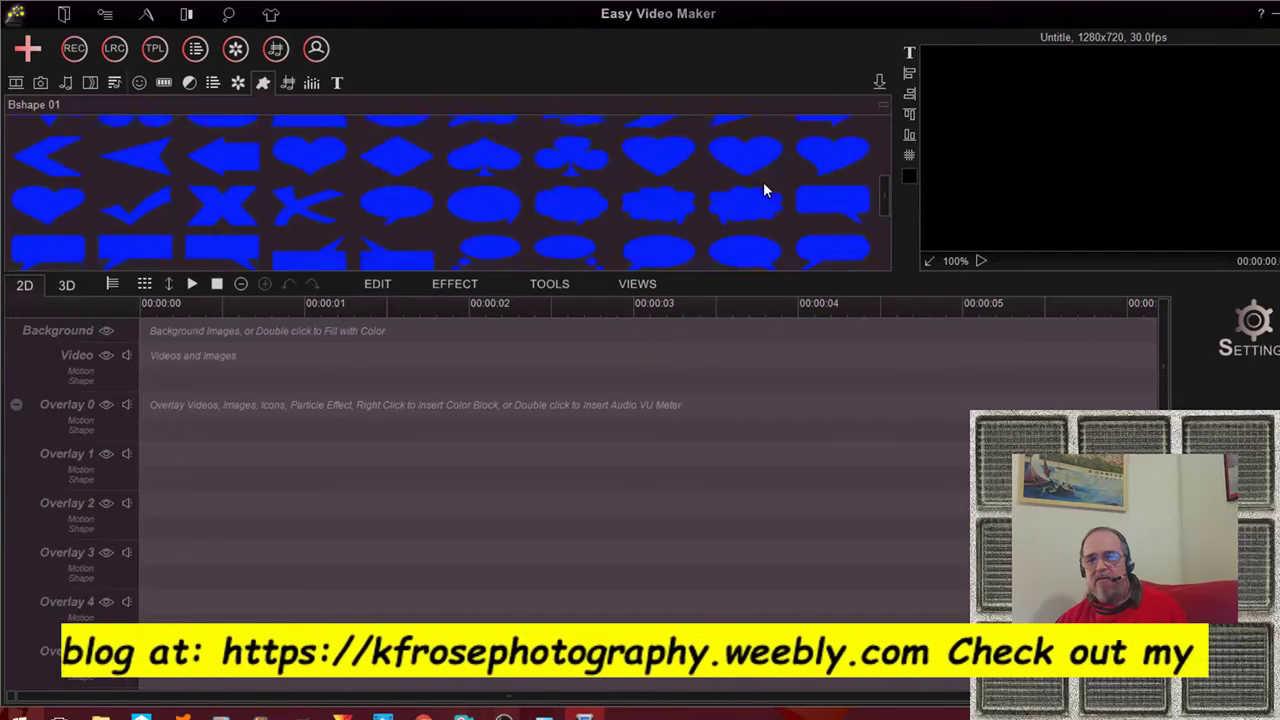
pyautogui.scroll(-1, 630, 205)
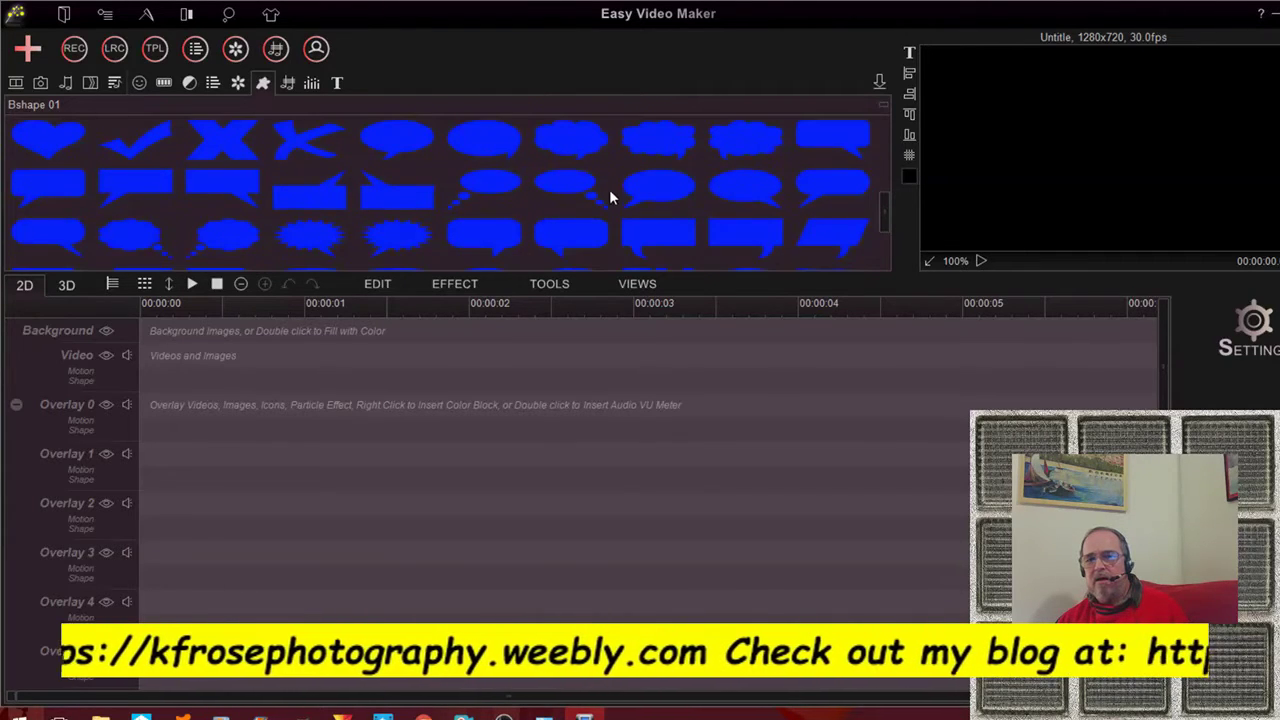
pyautogui.scroll(-3, 790, 175)
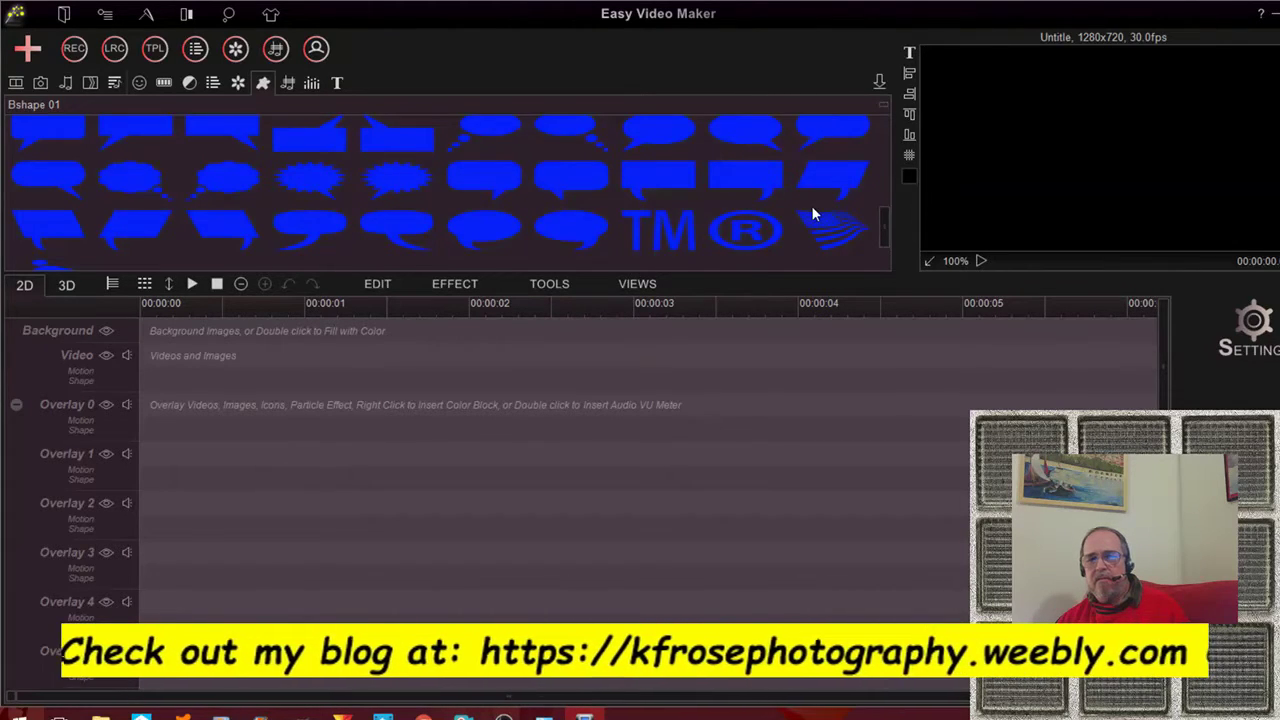
pyautogui.scroll(-2, 811, 205)
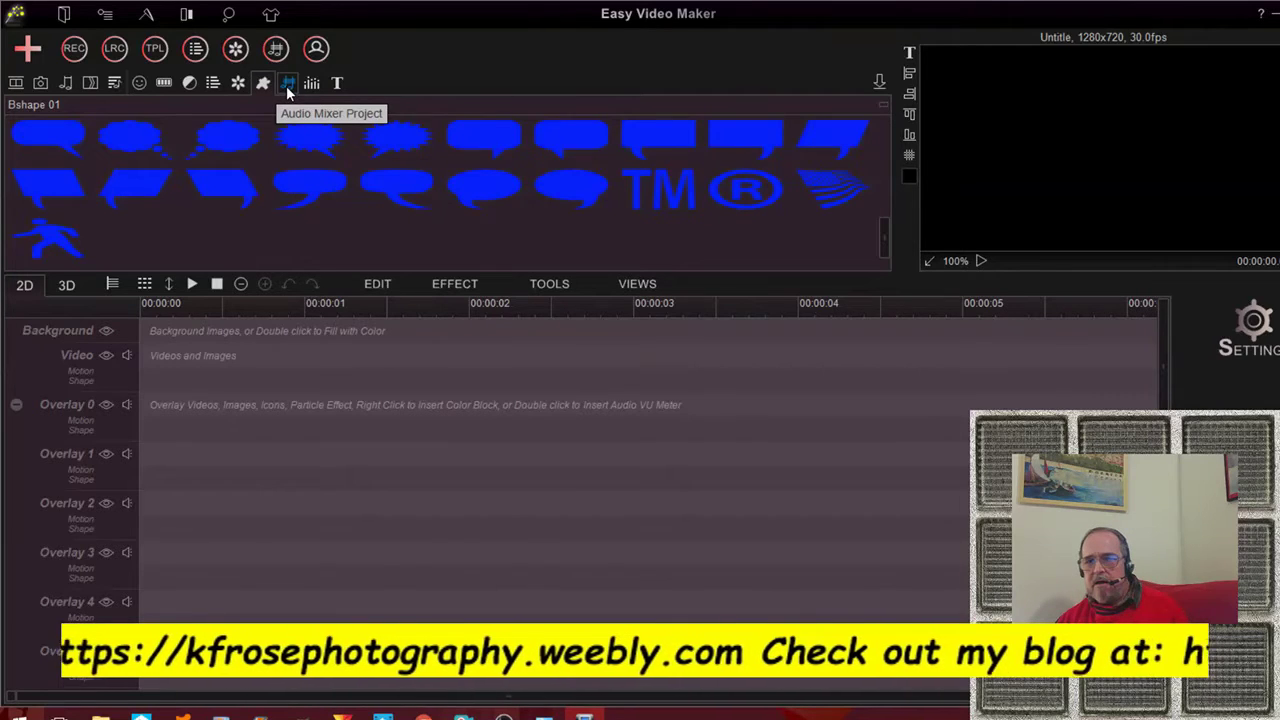
# Check the audio mixer project, audio VU meter and text style libraries, and return to the video and image libraries.
pyautogui.click(289, 86)
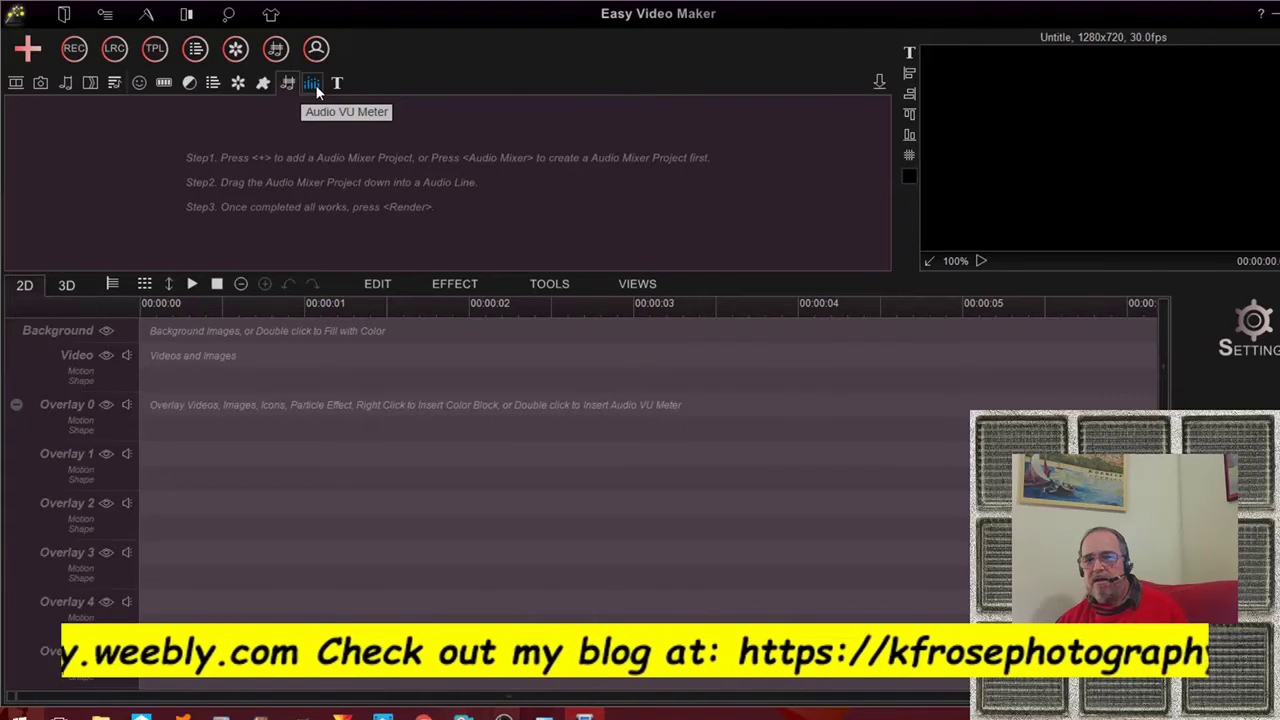
pyautogui.click(312, 86)
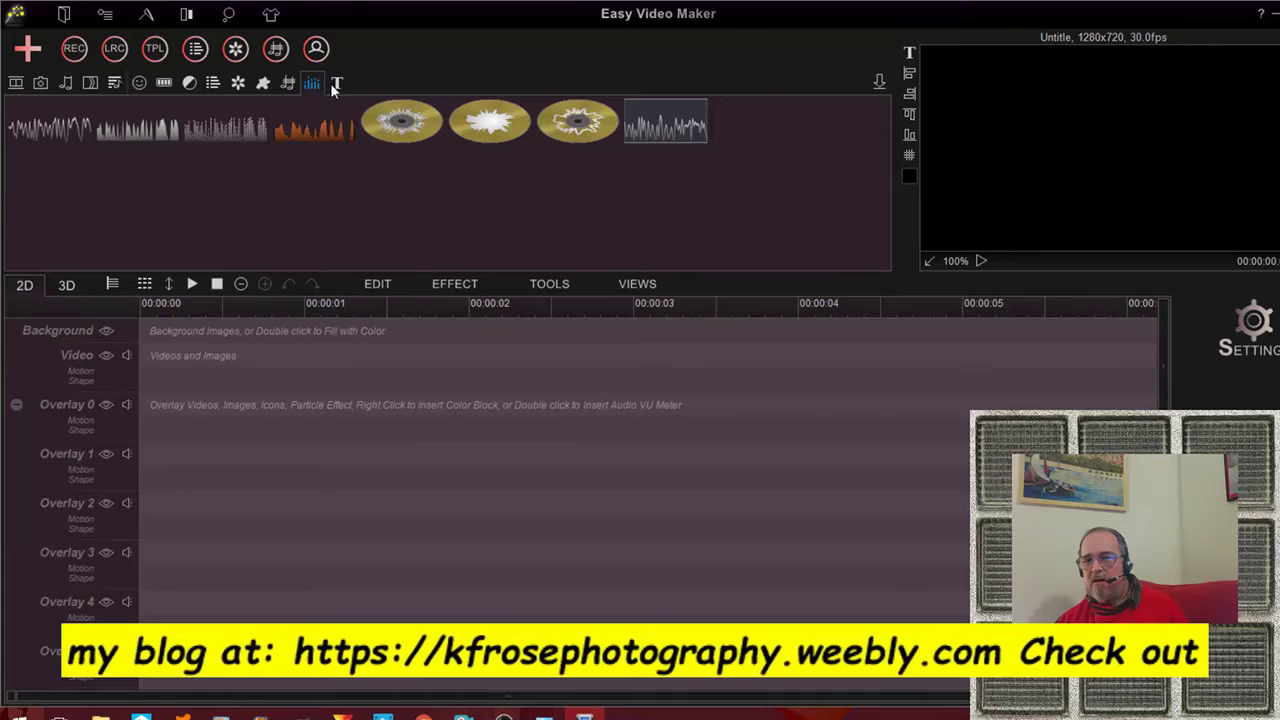
pyautogui.click(338, 84)
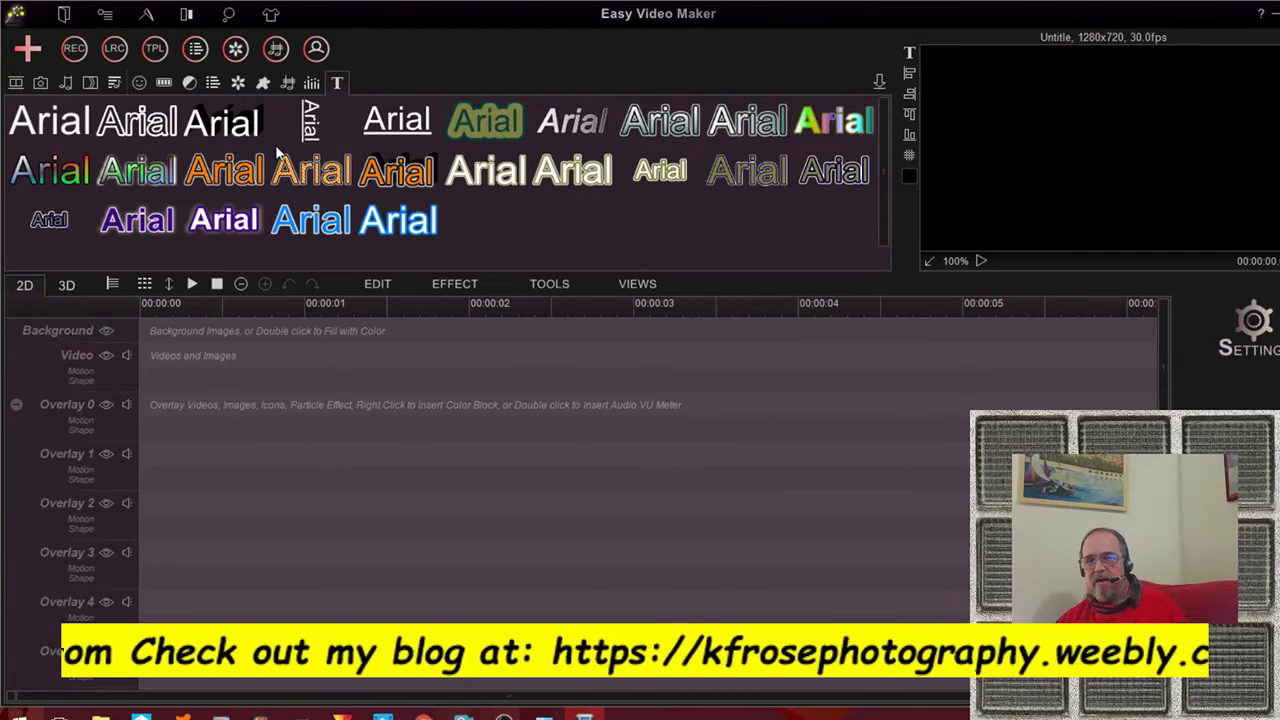
pyautogui.click(19, 84)
pyautogui.click(42, 82)
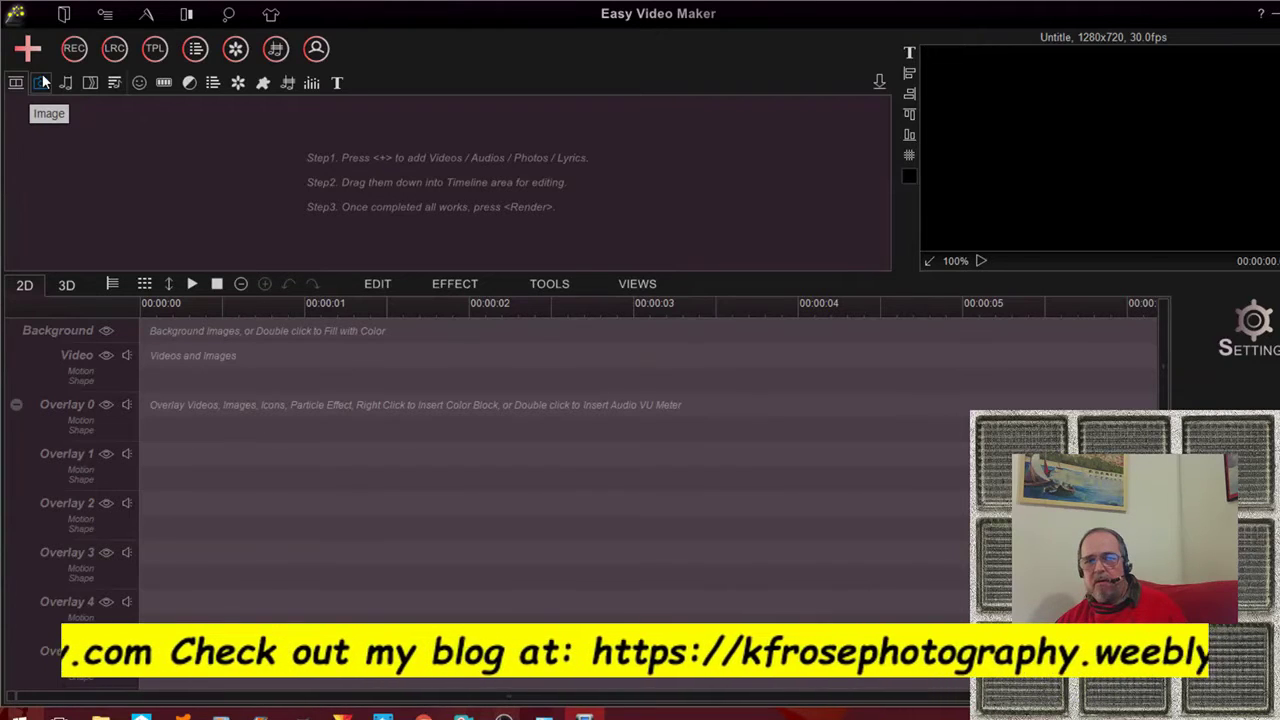
# Import the video "3D Xmas lights Bedford Pa 2016 with 2017 edits.mp4" from the VIDEOS 2018 folder on USB Drive (F:).
pyautogui.click(18, 85)
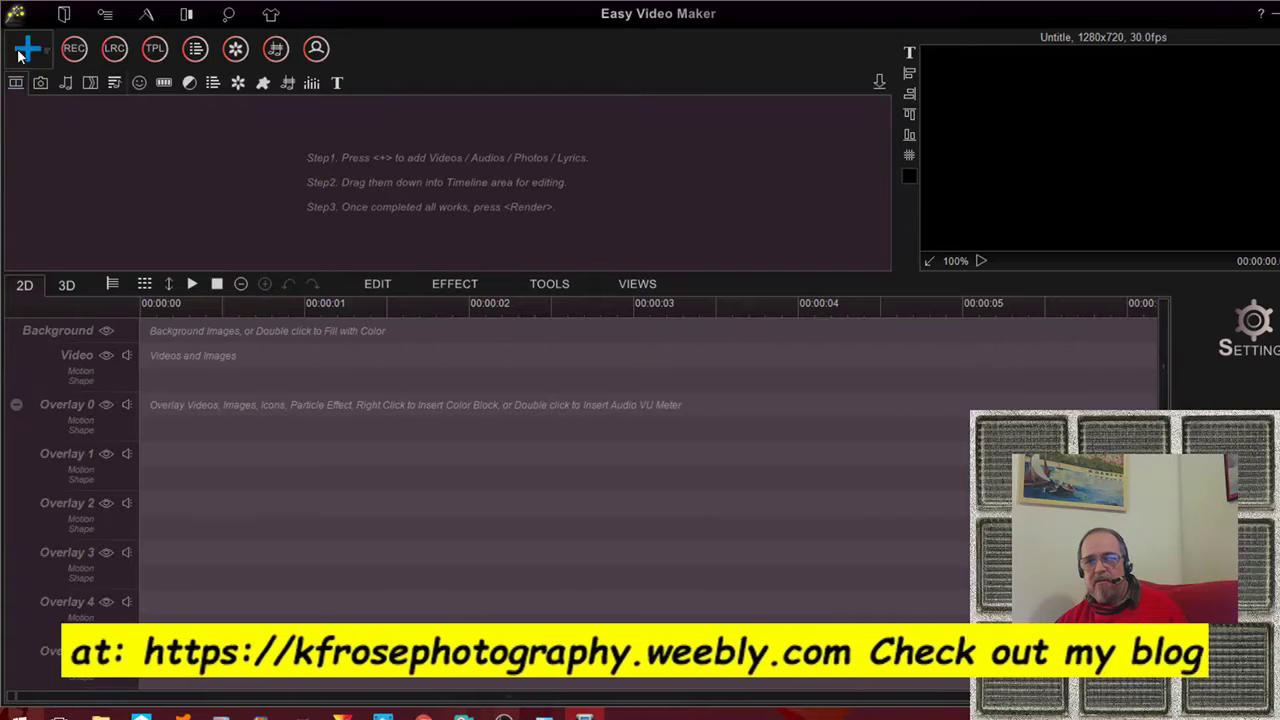
pyautogui.click(24, 48)
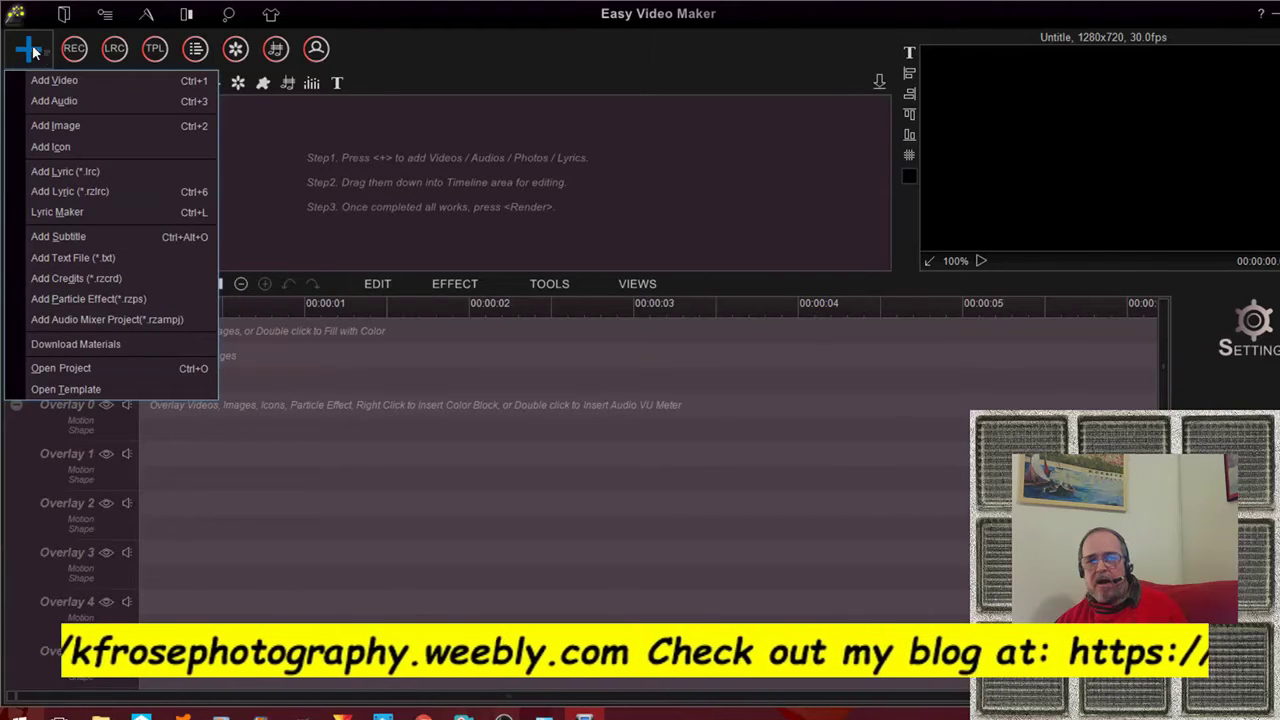
pyautogui.click(73, 80)
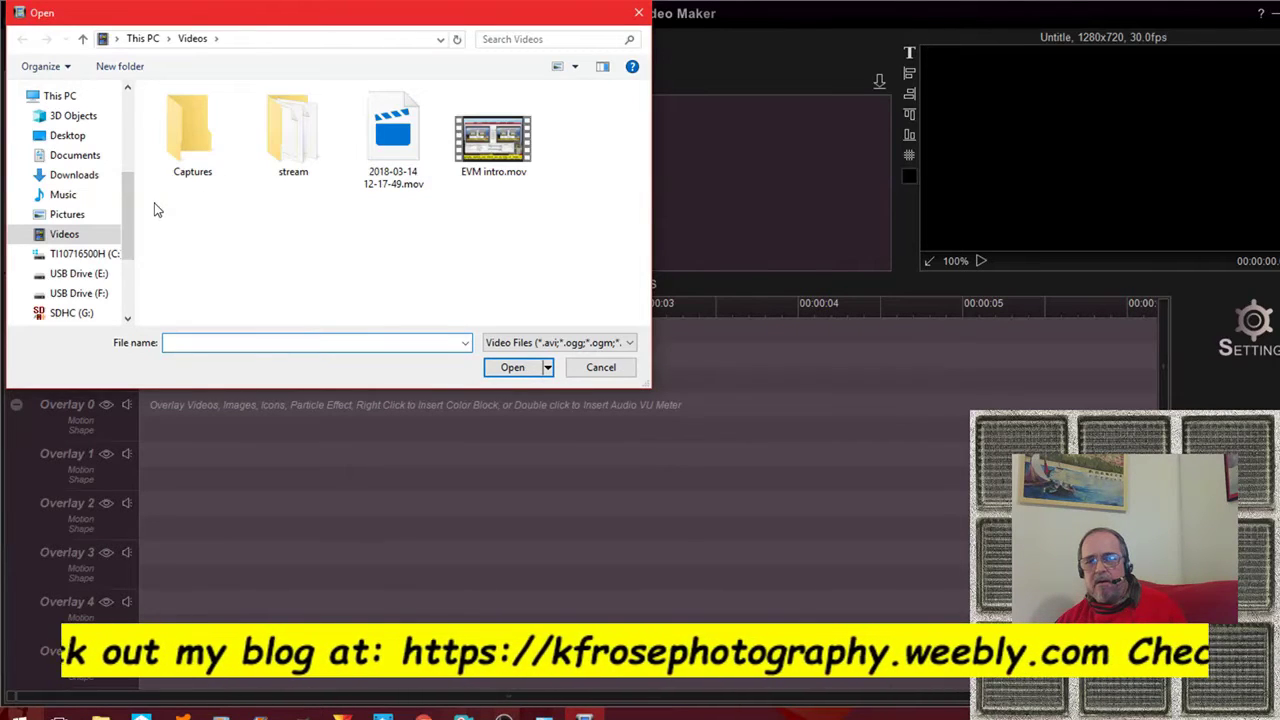
pyautogui.scroll(-1, 127, 205)
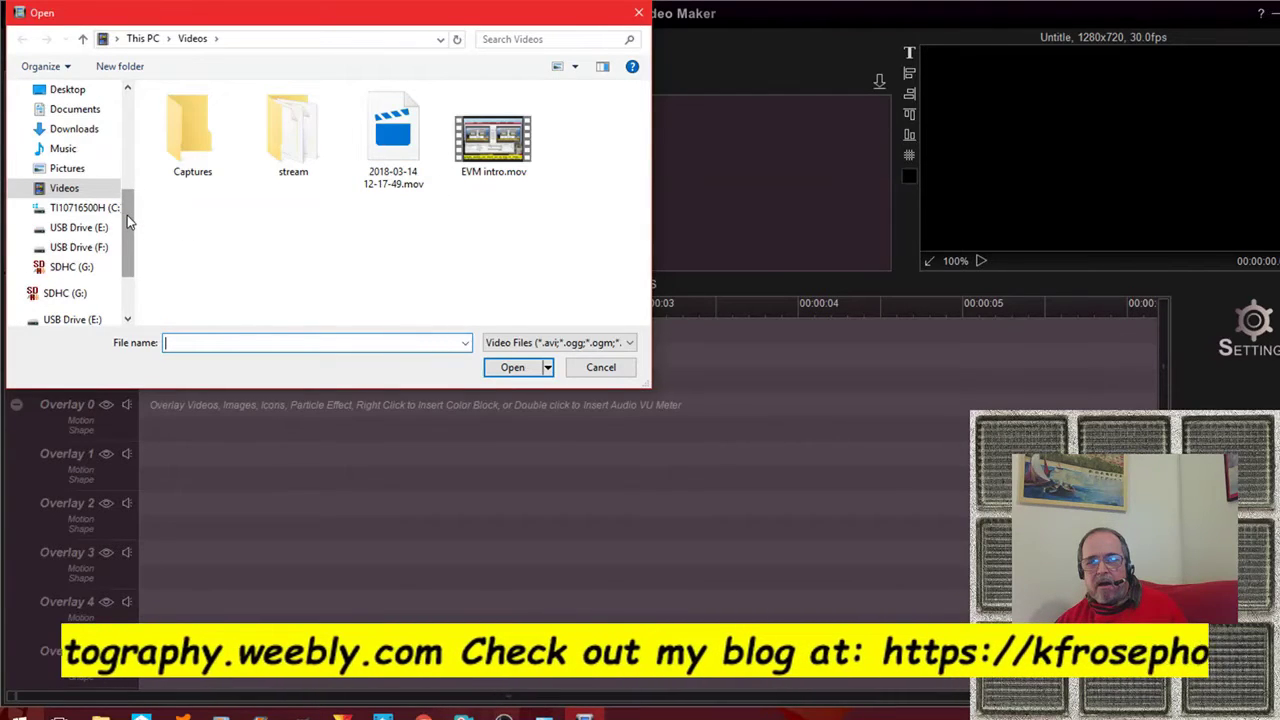
pyautogui.scroll(-1, 127, 215)
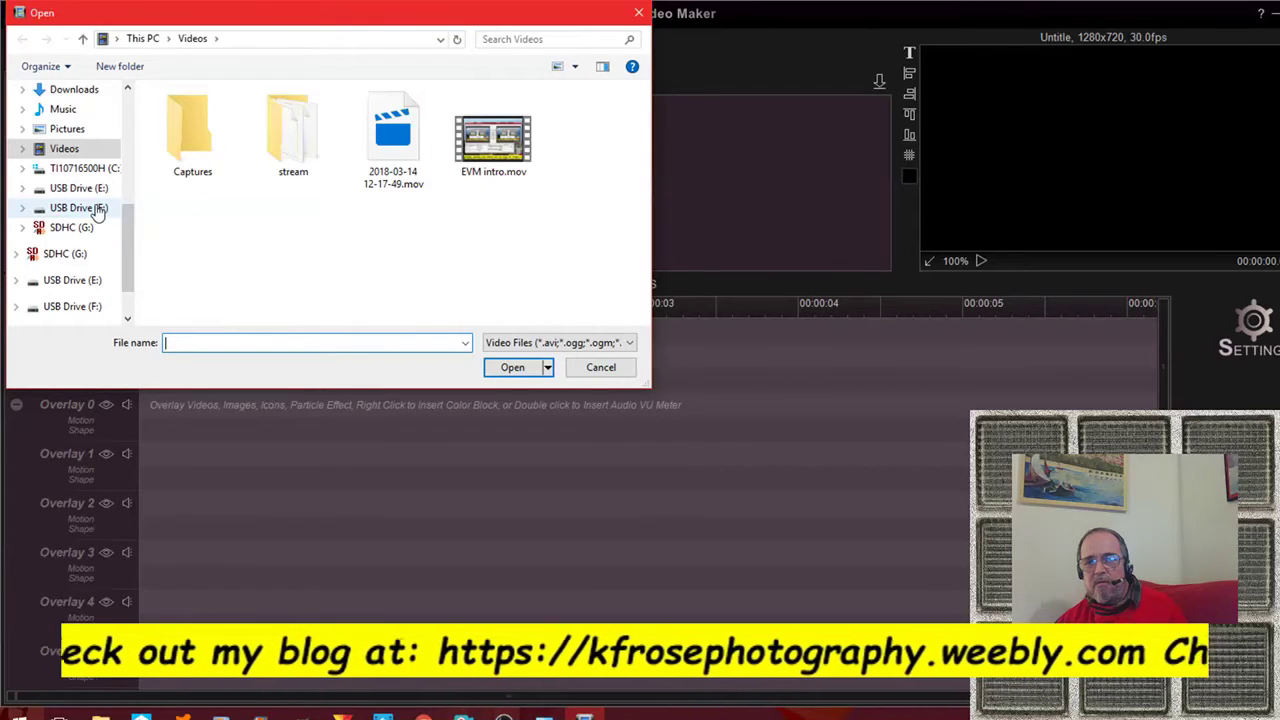
pyautogui.click(97, 211)
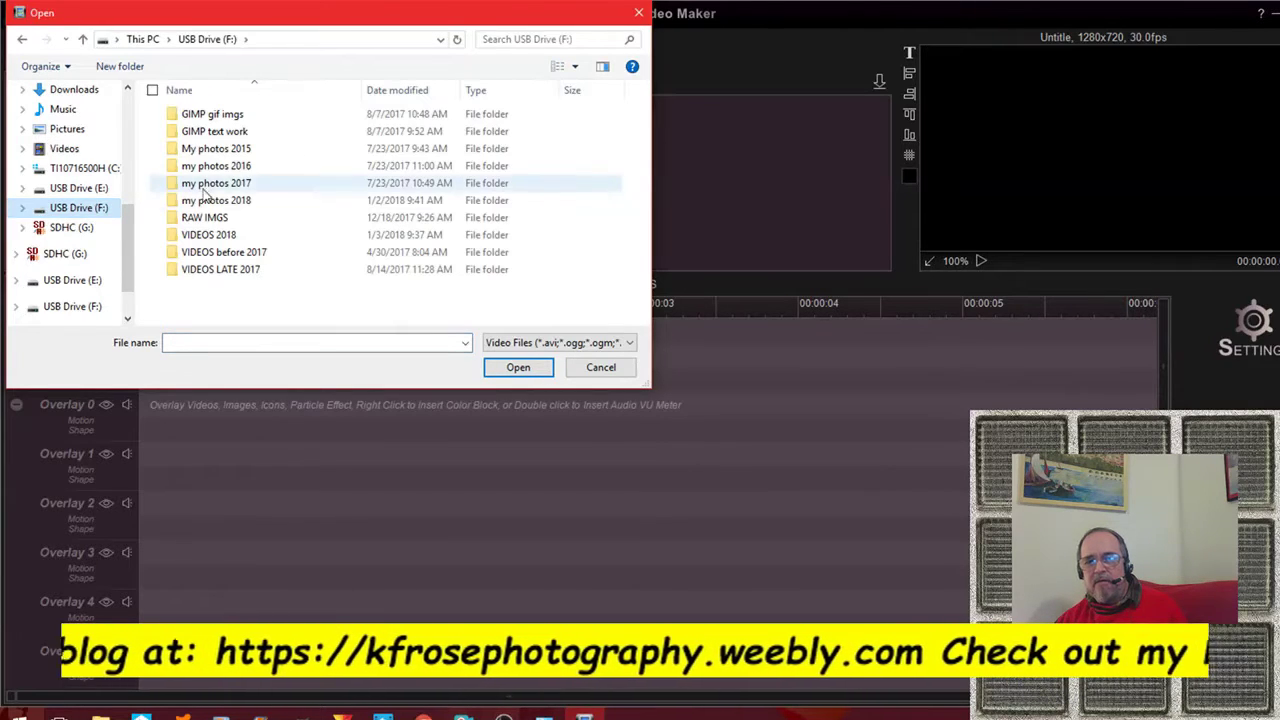
pyautogui.click(228, 240)
pyautogui.click(518, 367)
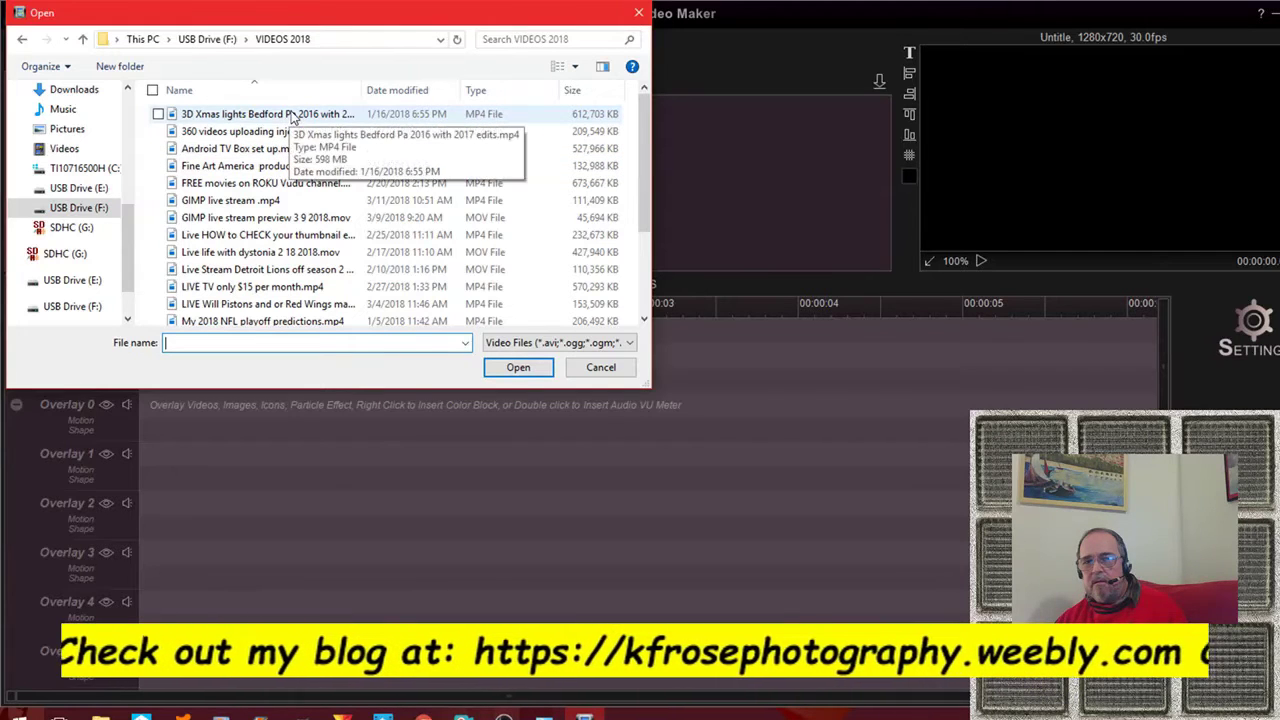
pyautogui.click(292, 116)
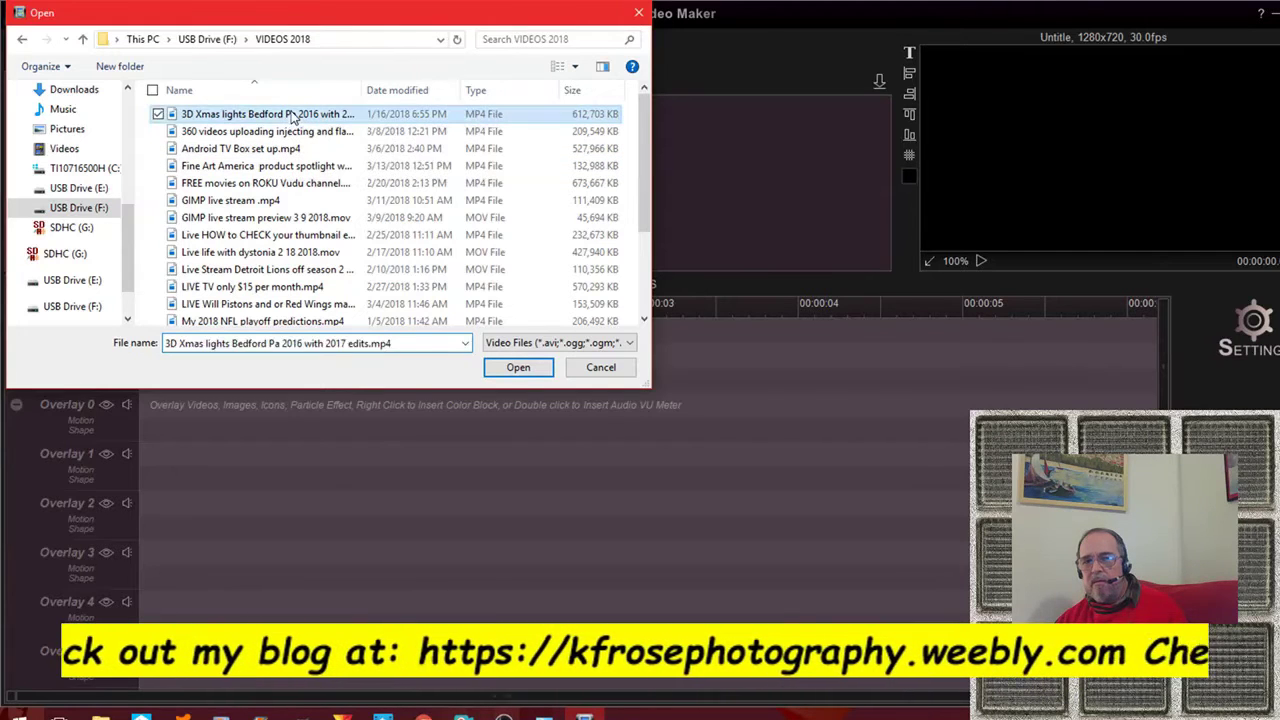
pyautogui.click(517, 368)
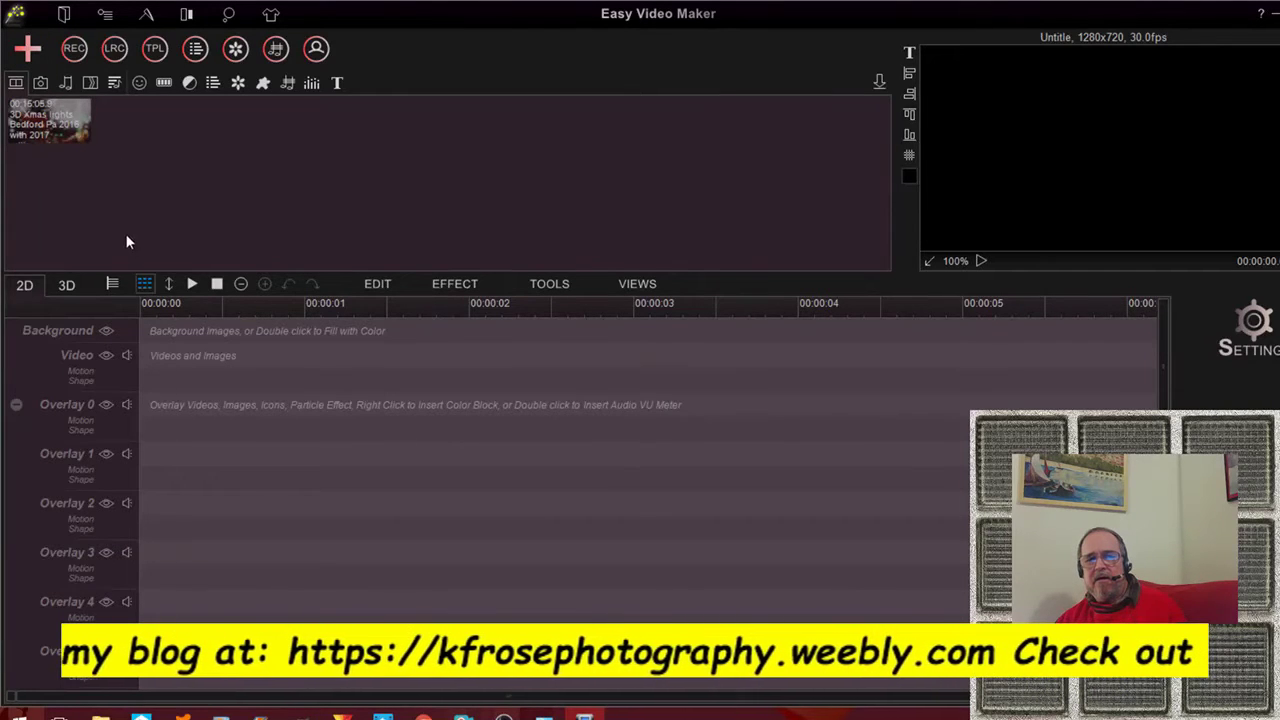
# Import the video "GIMP live stream .mp4" from the VIDEOS 2018 folder into the video library.
pyautogui.click(35, 55)
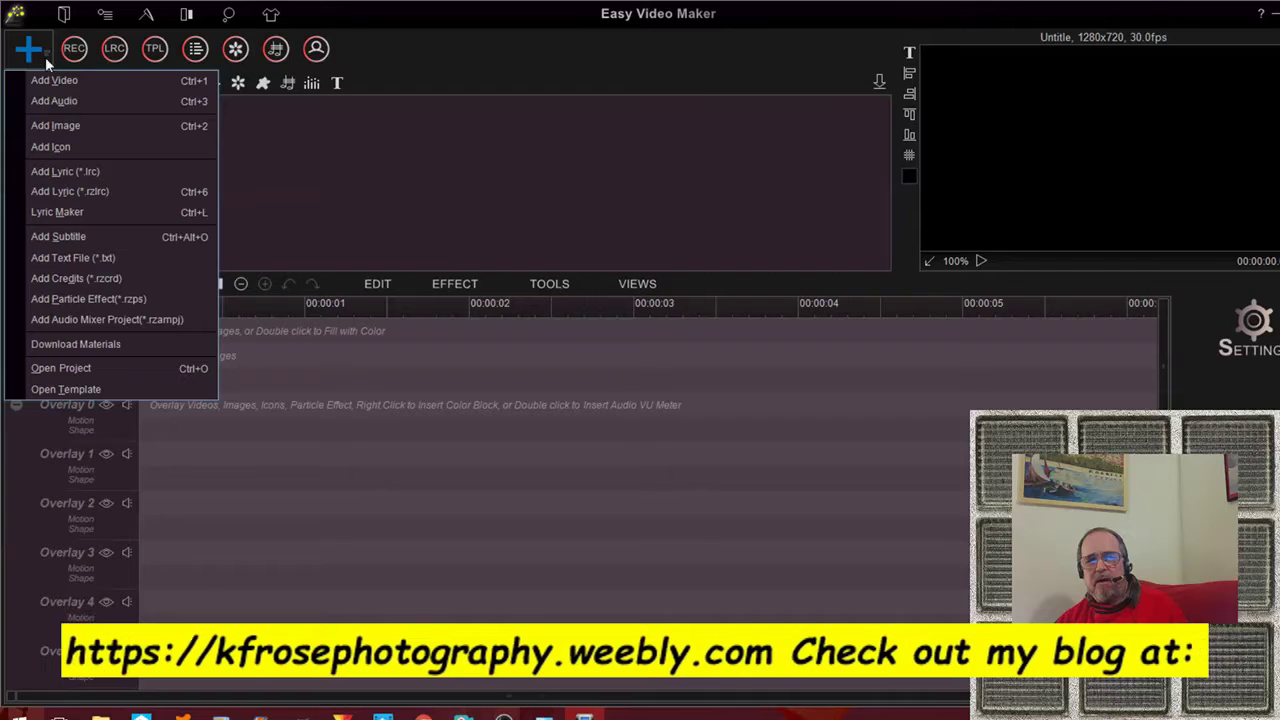
pyautogui.click(68, 79)
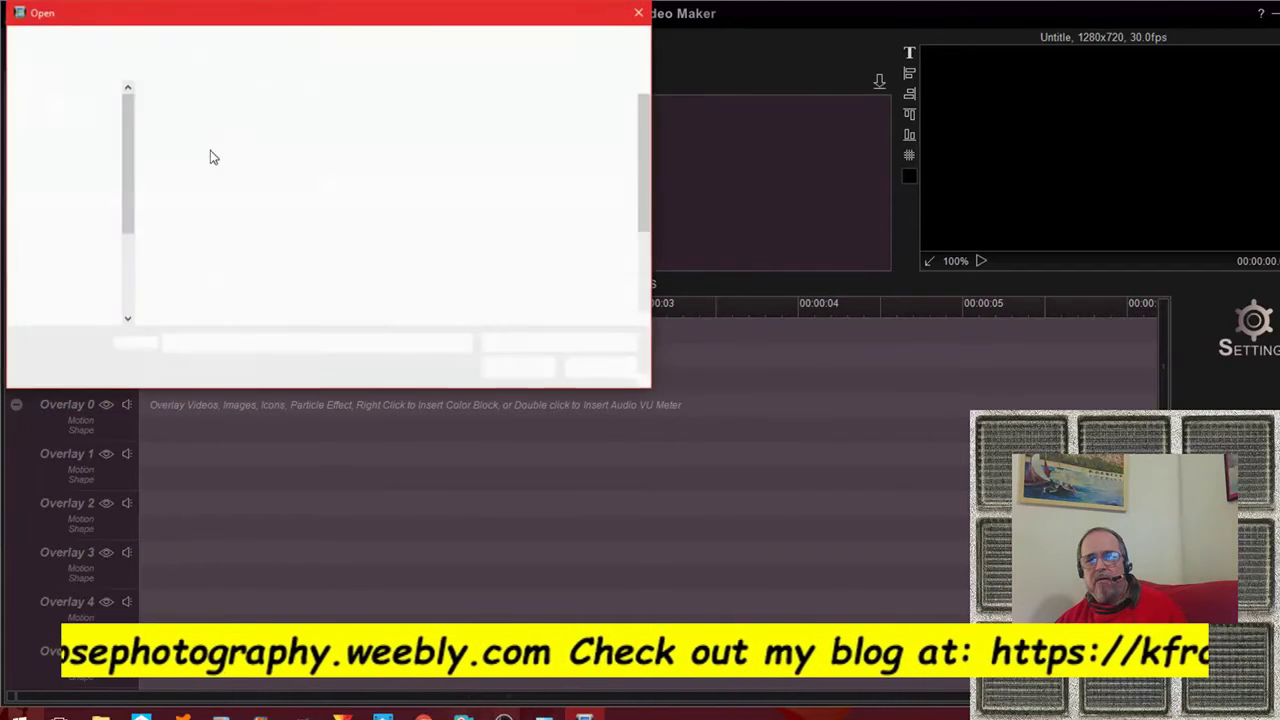
pyautogui.click(287, 202)
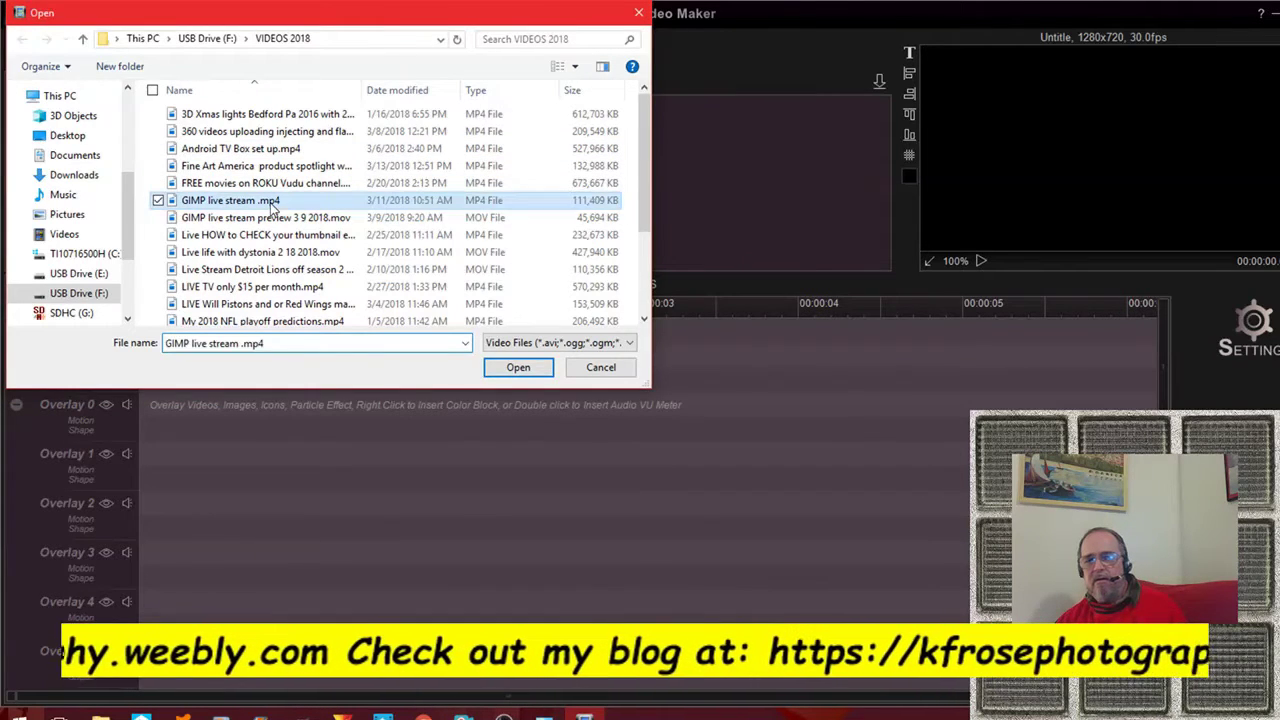
pyautogui.click(518, 368)
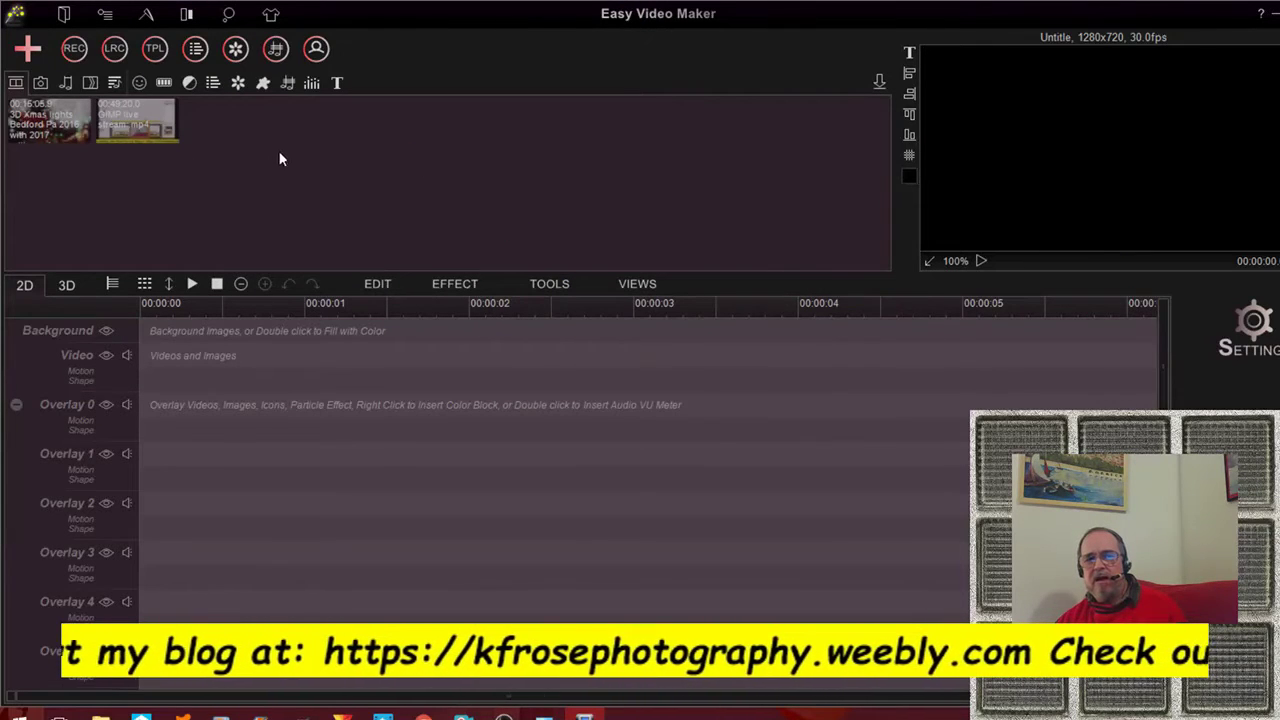
pyautogui.click(44, 86)
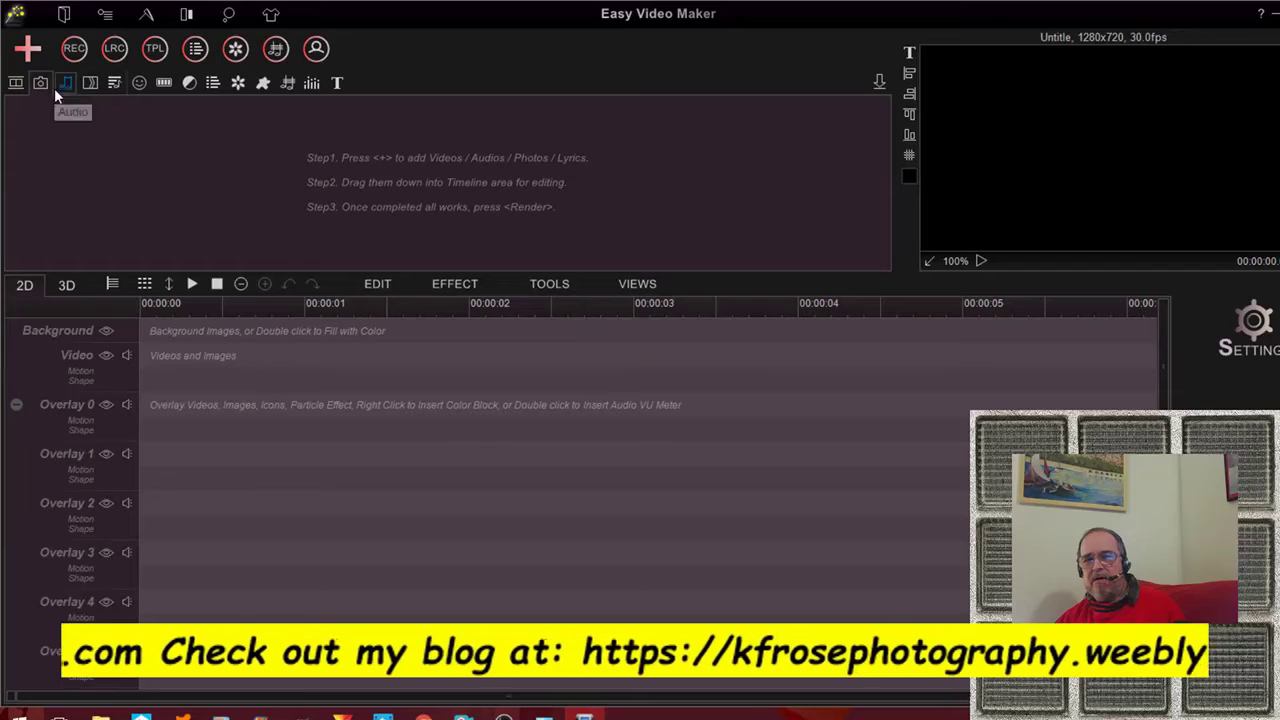
pyautogui.click(28, 48)
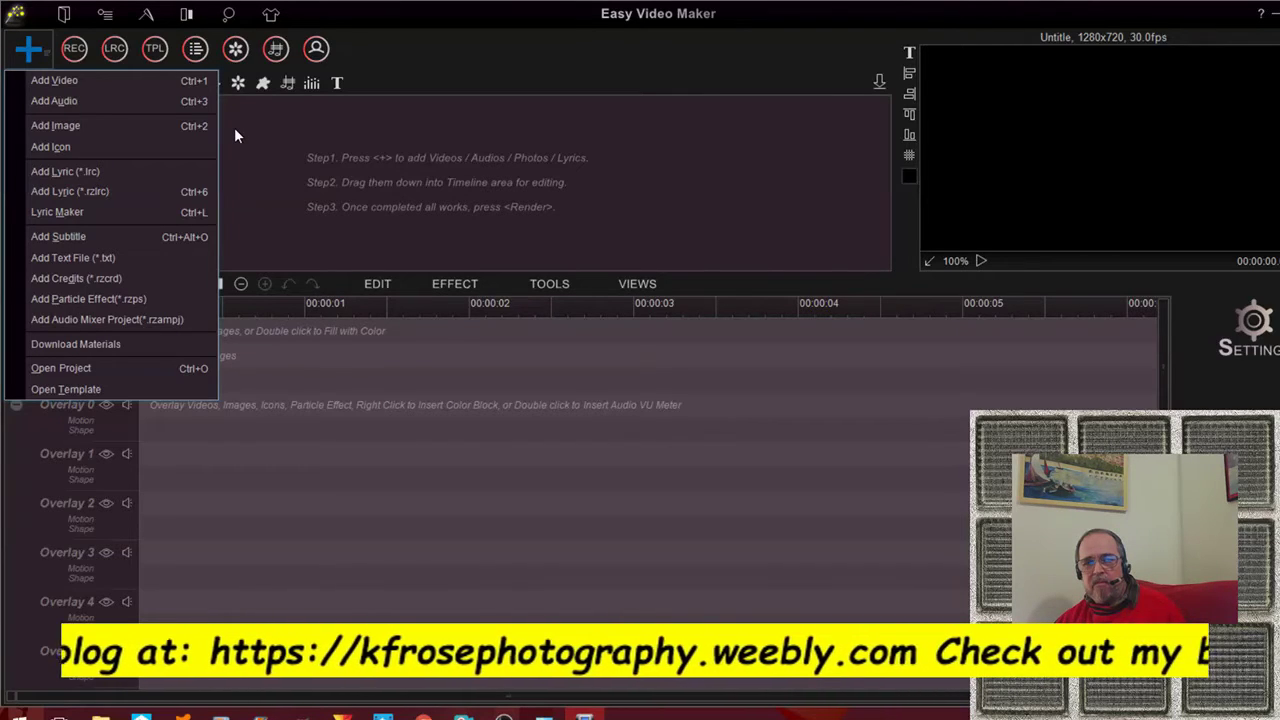
pyautogui.click(264, 136)
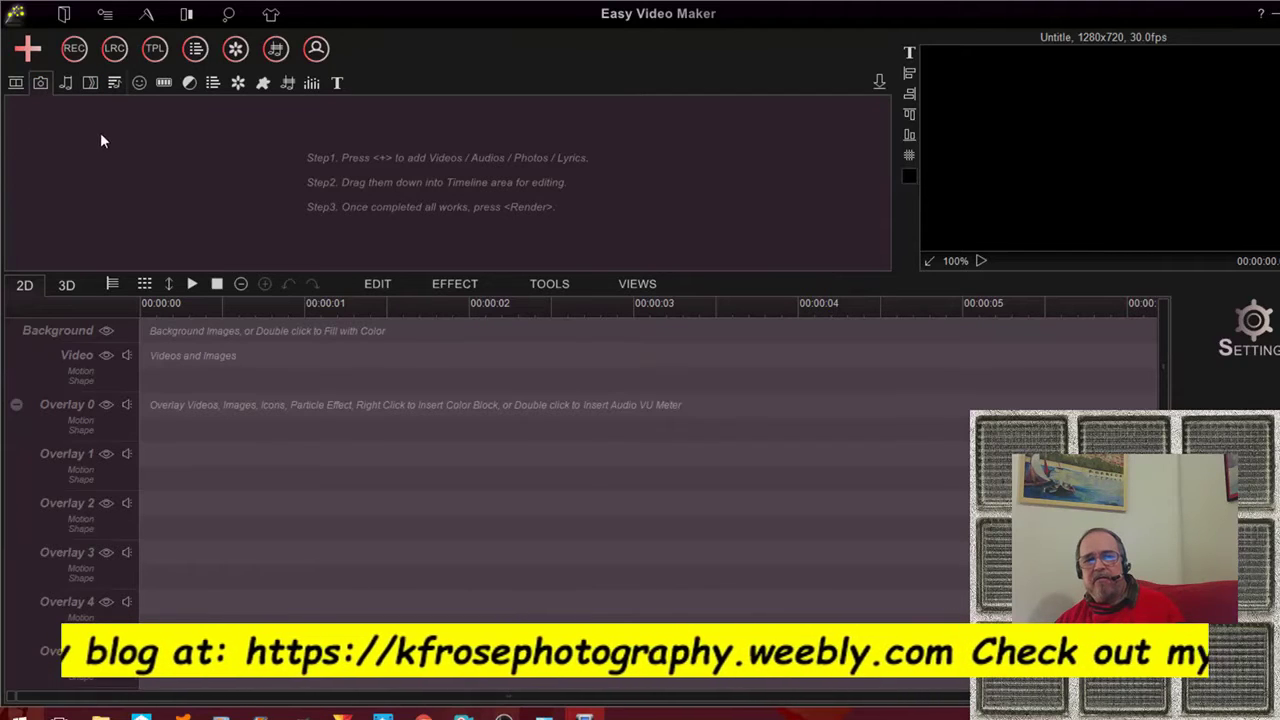
# Add the 3D Xmas lights clip from the video library to the timeline's Video line.
pyautogui.click(15, 82)
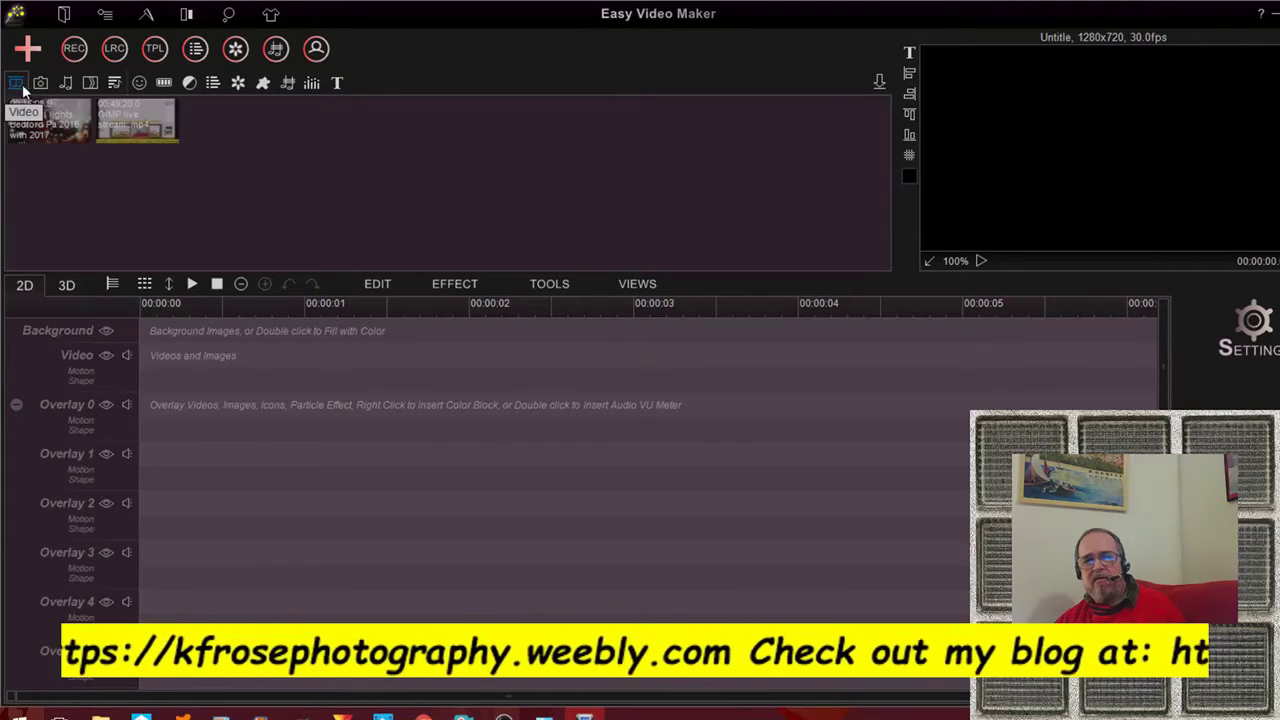
pyautogui.click(60, 120)
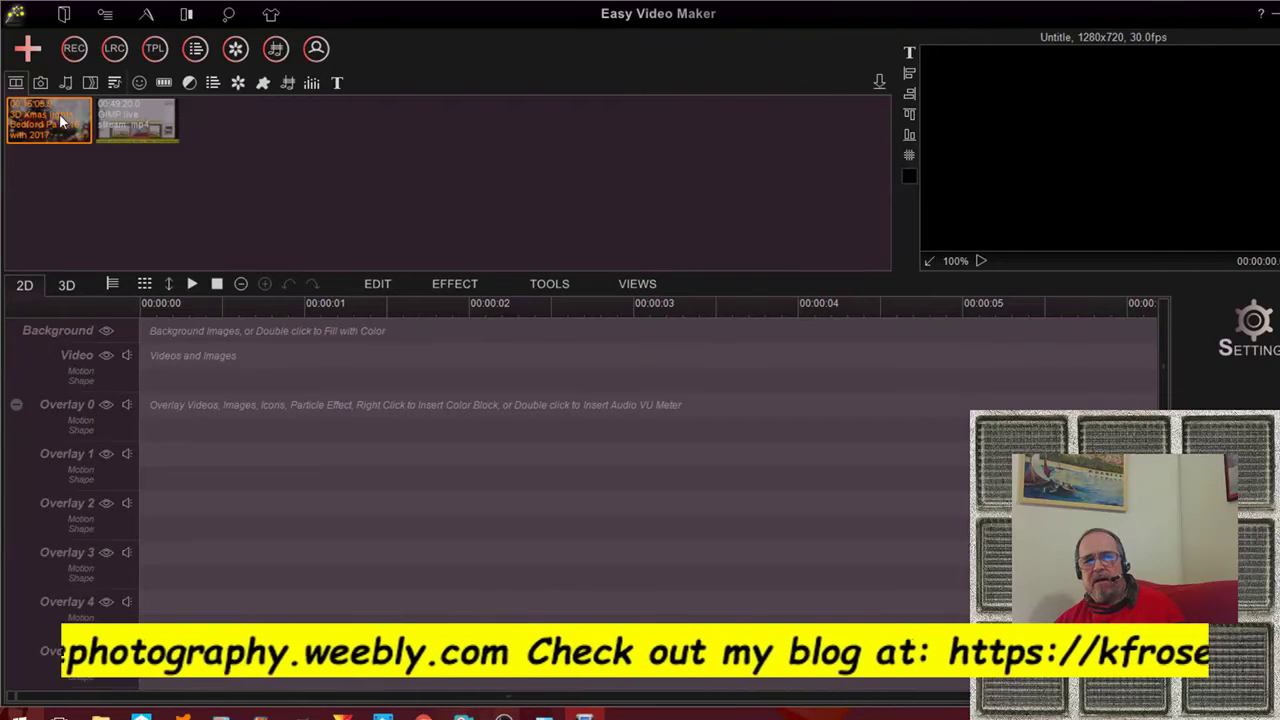
pyautogui.rightClick(59, 120)
pyautogui.moveTo(99, 128)
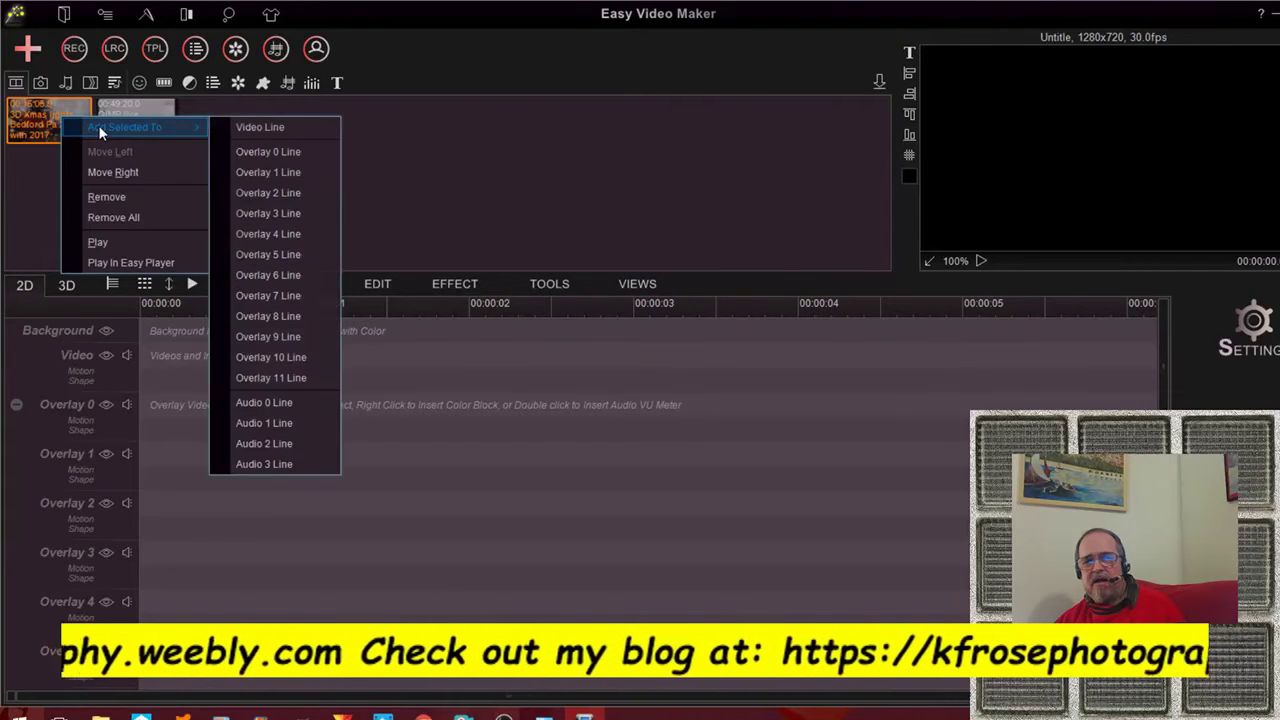
pyautogui.click(266, 128)
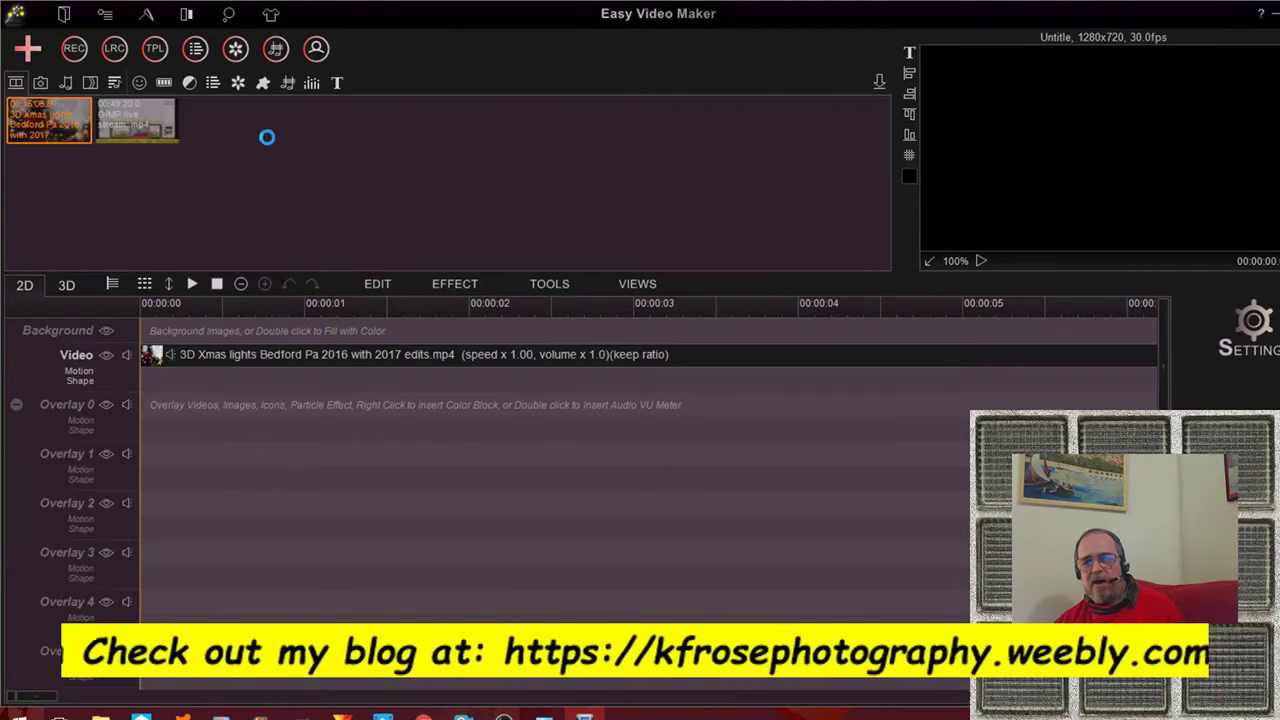
# Add the GIMP live stream clip to the Video line, following the 3D Xmas lights clip.
pyautogui.click(131, 119)
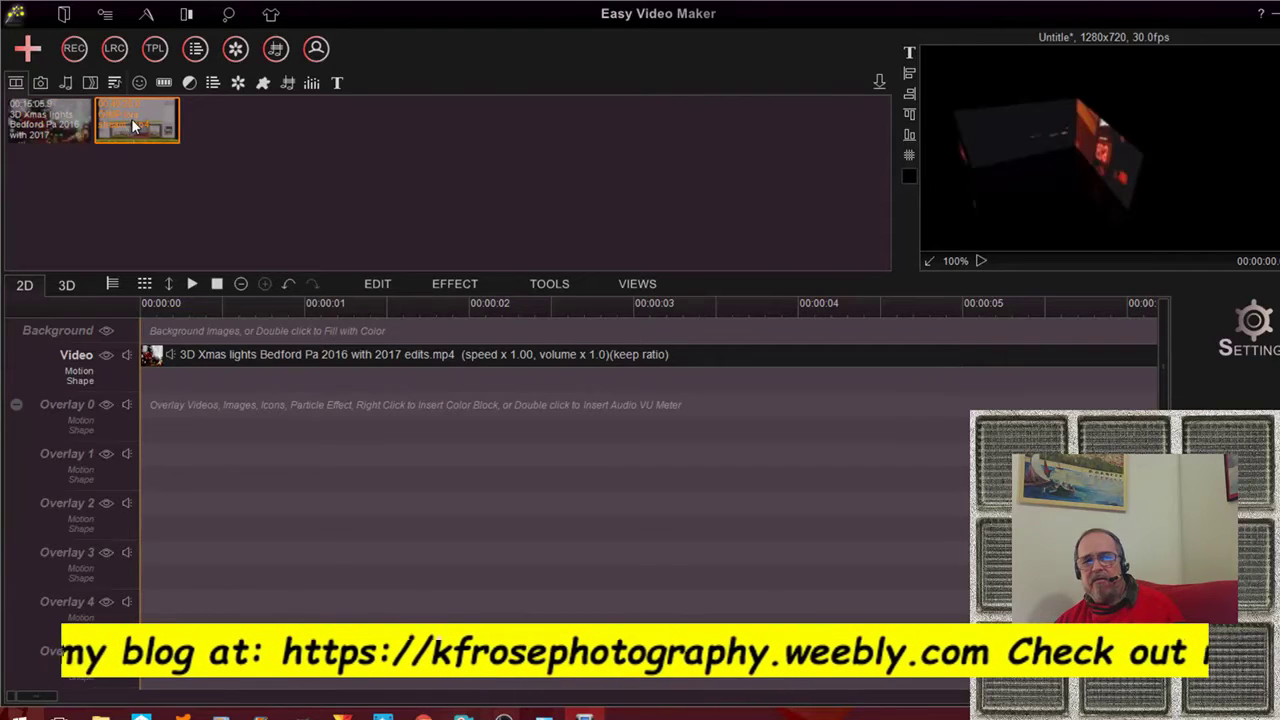
pyautogui.rightClick(148, 116)
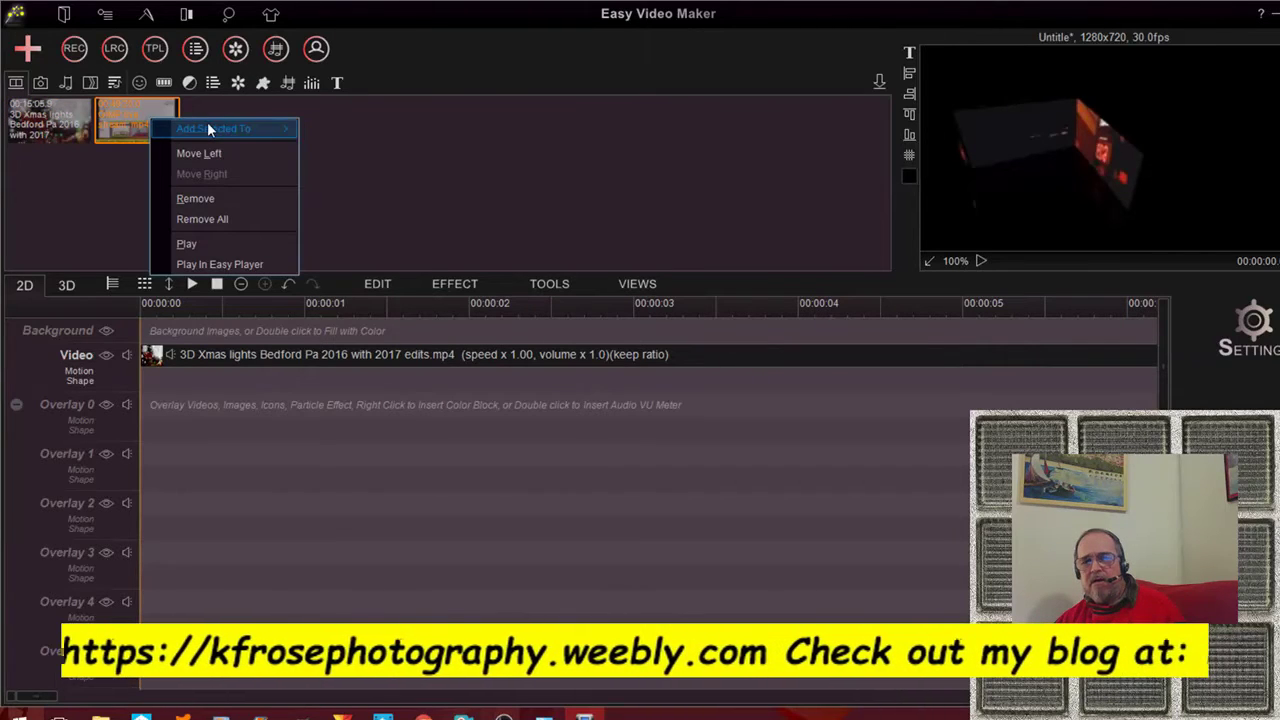
pyautogui.moveTo(207, 122)
pyautogui.click(328, 130)
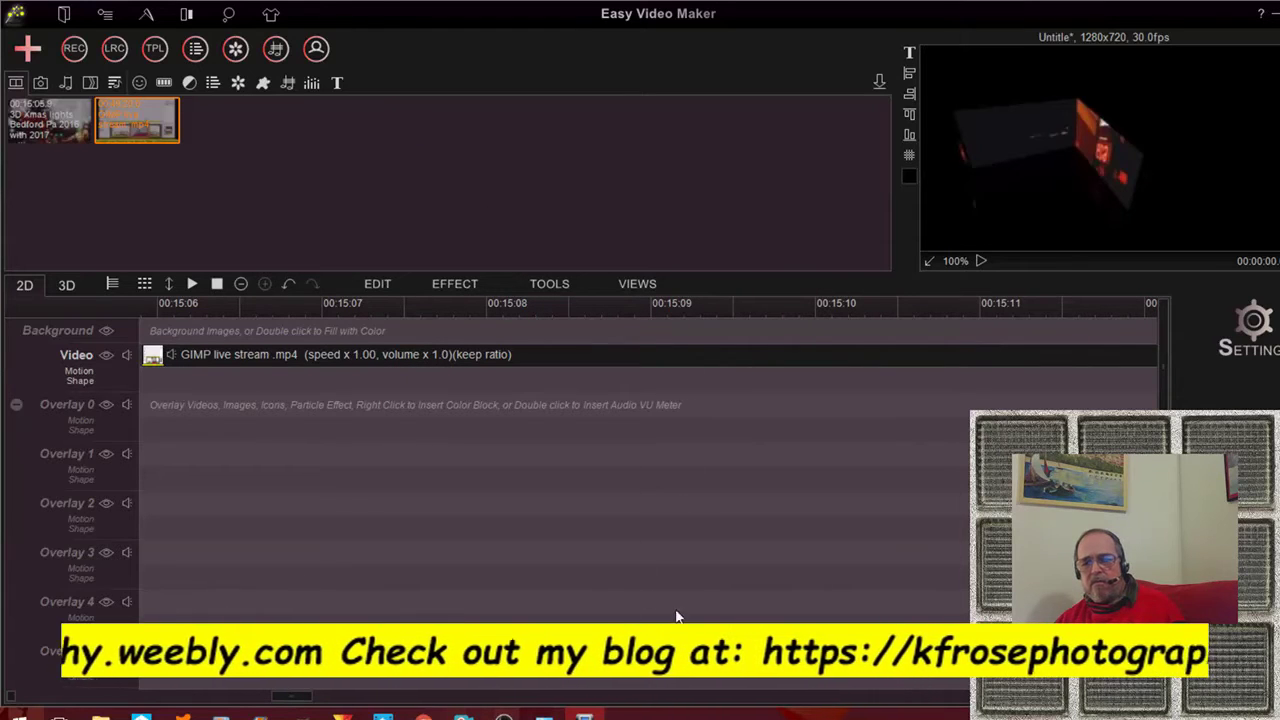
# Select the 3D Xmas lights clip at the start of the Video line and examine its editing options.
pyautogui.moveTo(287, 703); pyautogui.dragTo(2, 683)
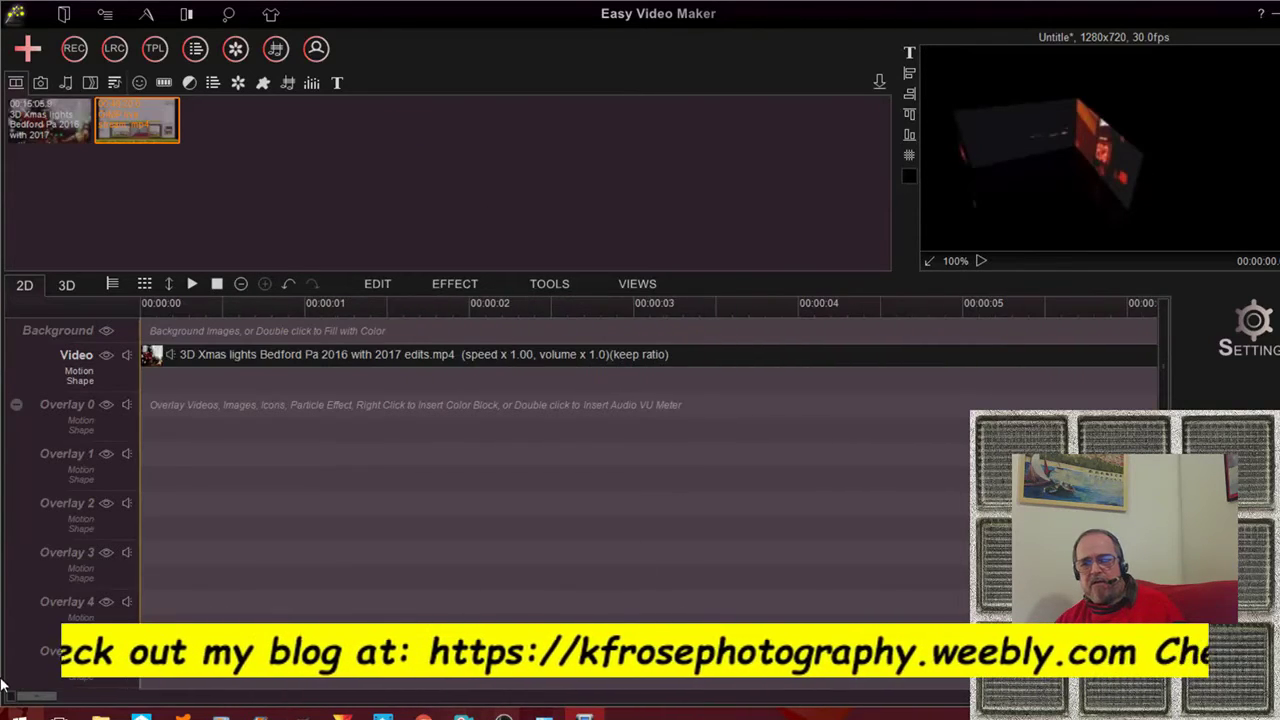
pyautogui.click(644, 358)
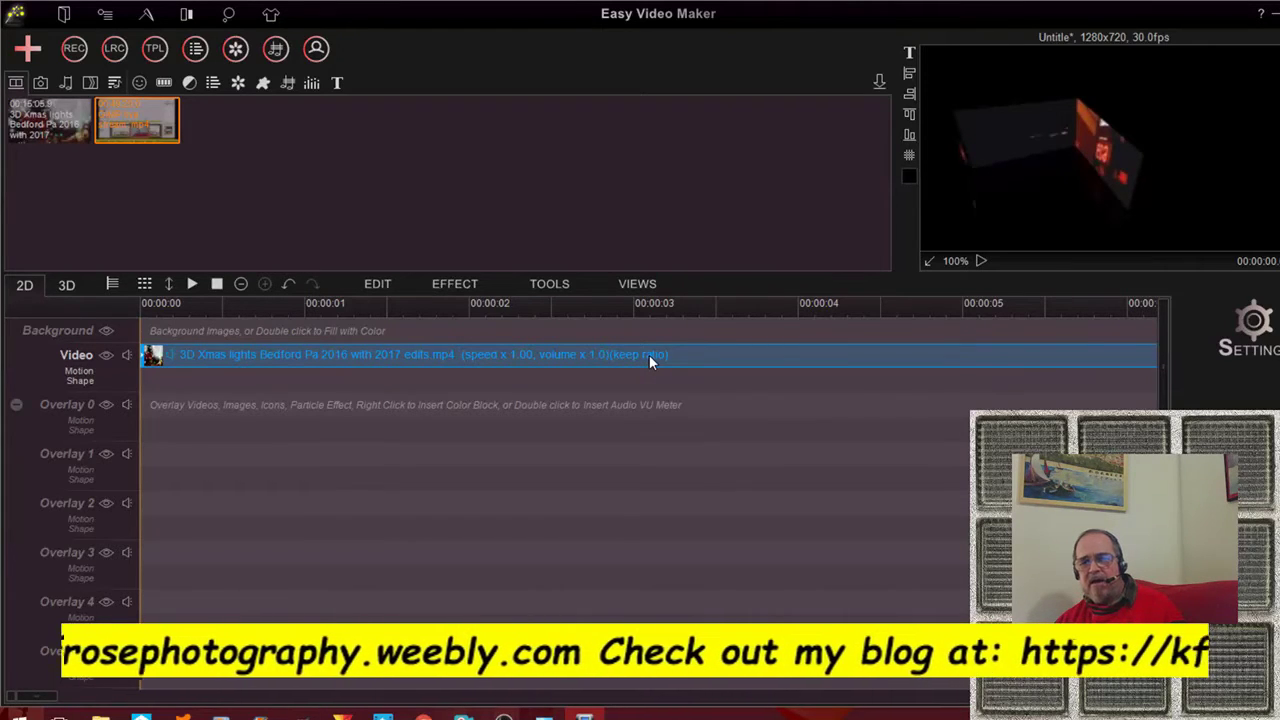
pyautogui.rightClick(649, 361)
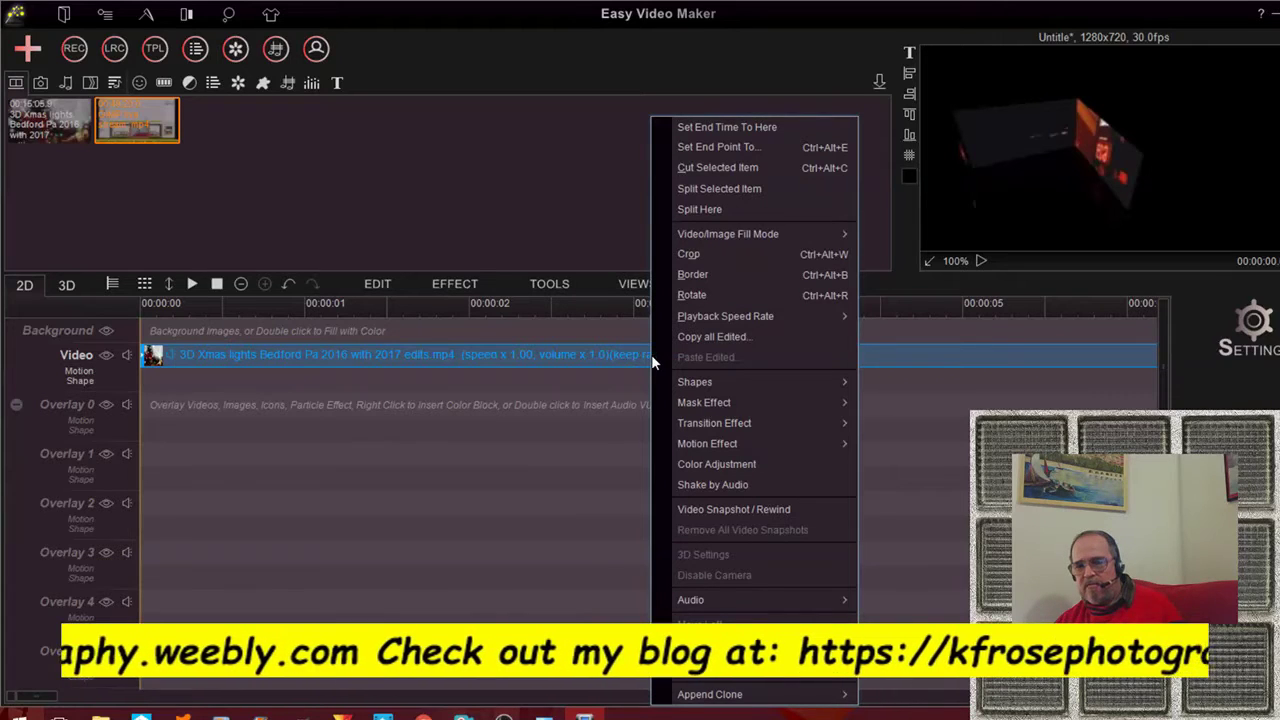
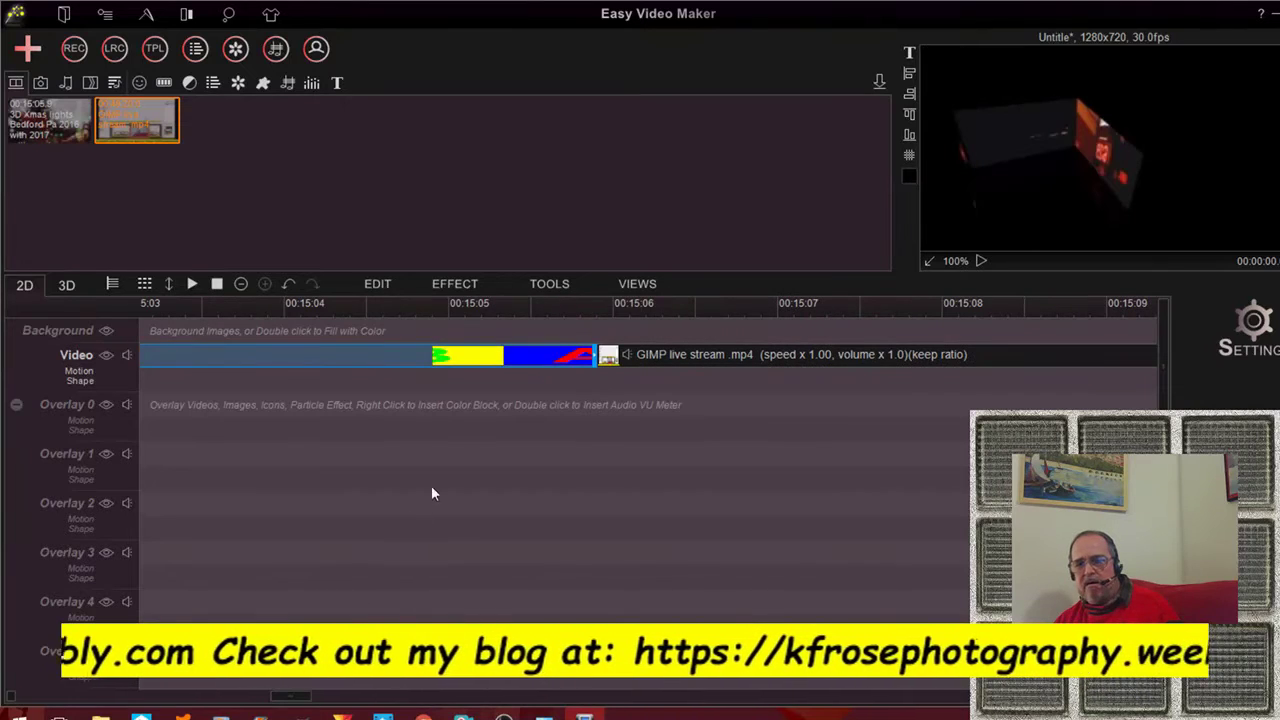
# Set the duration of the transition between the two clips on the Video line to 4 seconds.
pyautogui.click(544, 360)
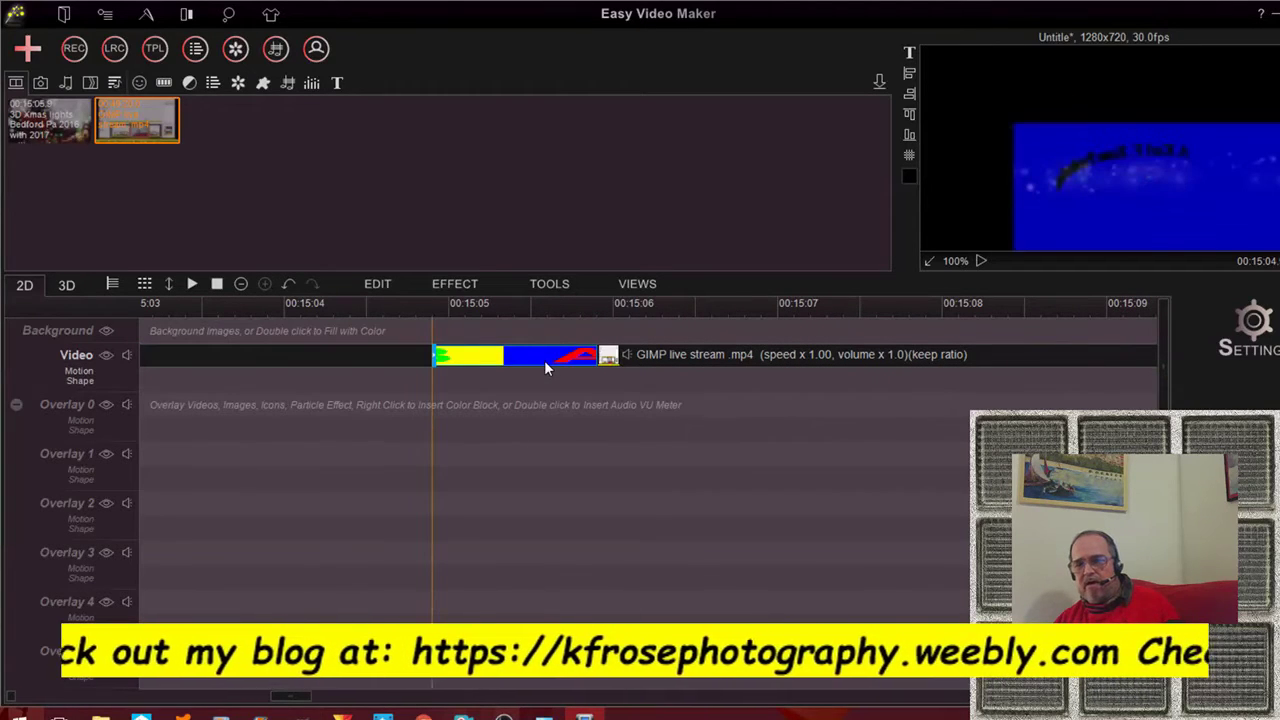
pyautogui.rightClick(545, 368)
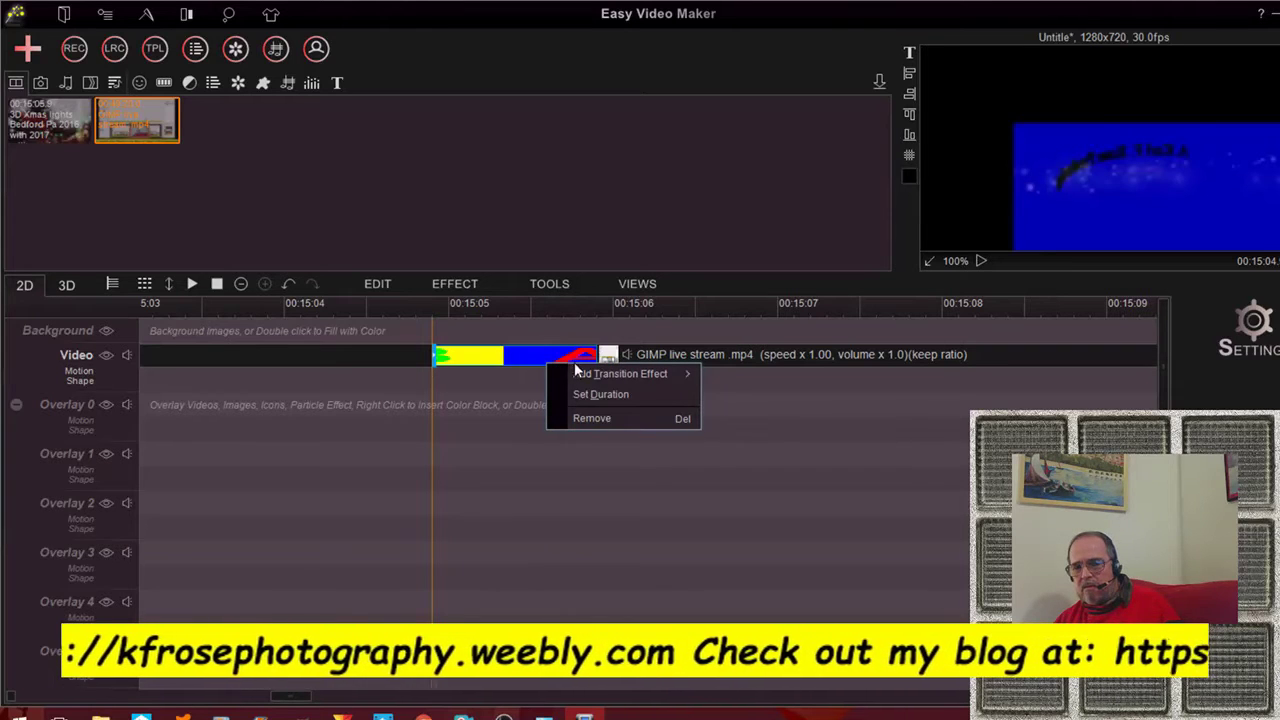
pyautogui.moveTo(587, 374)
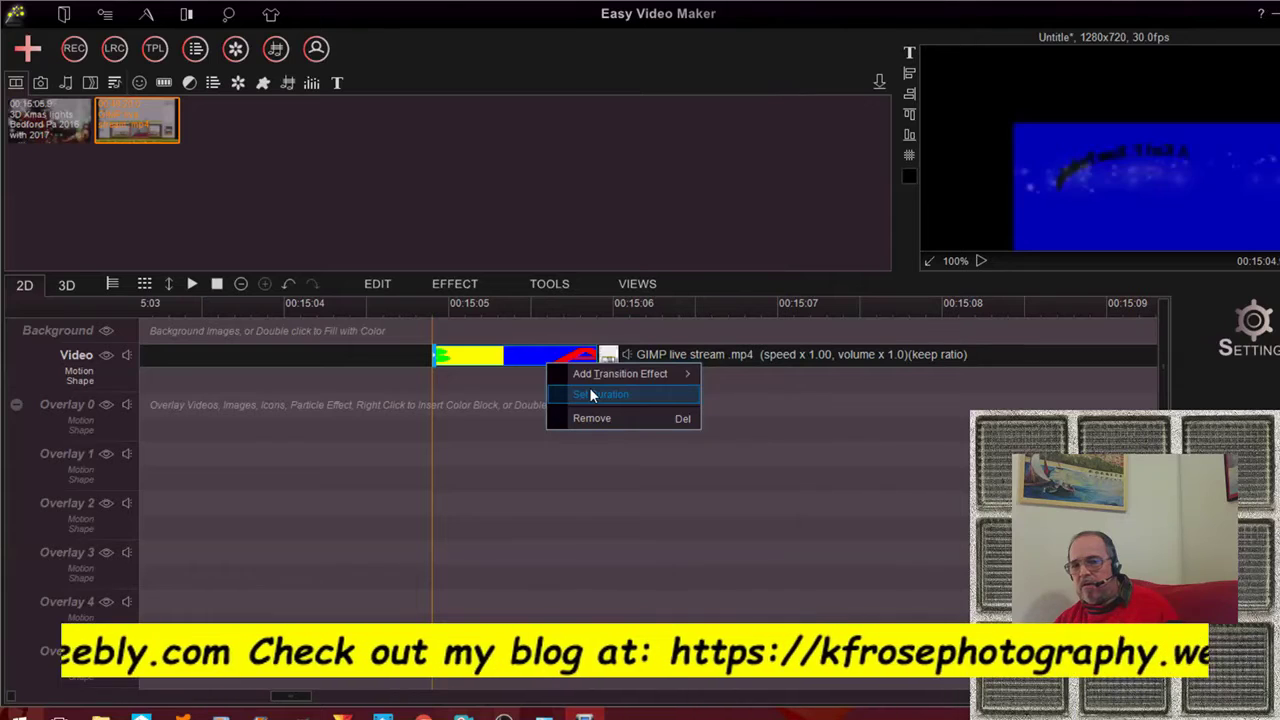
pyautogui.click(595, 396)
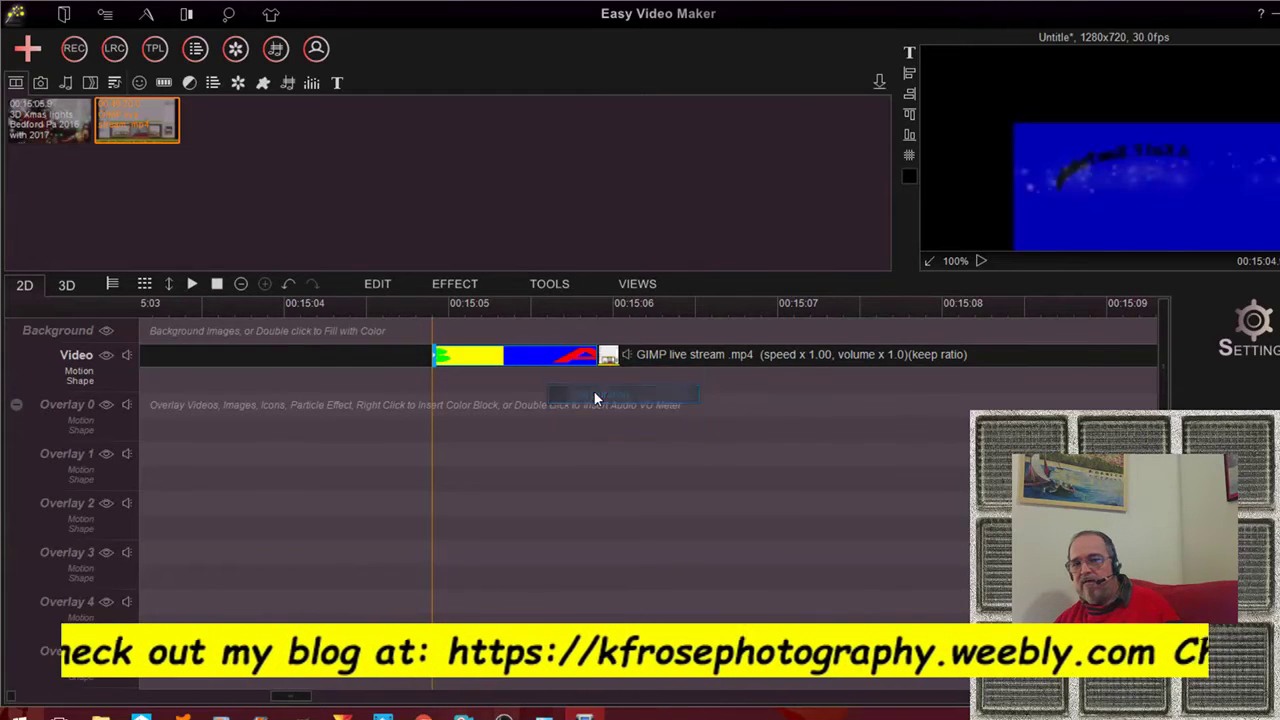
pyautogui.click(595, 382)
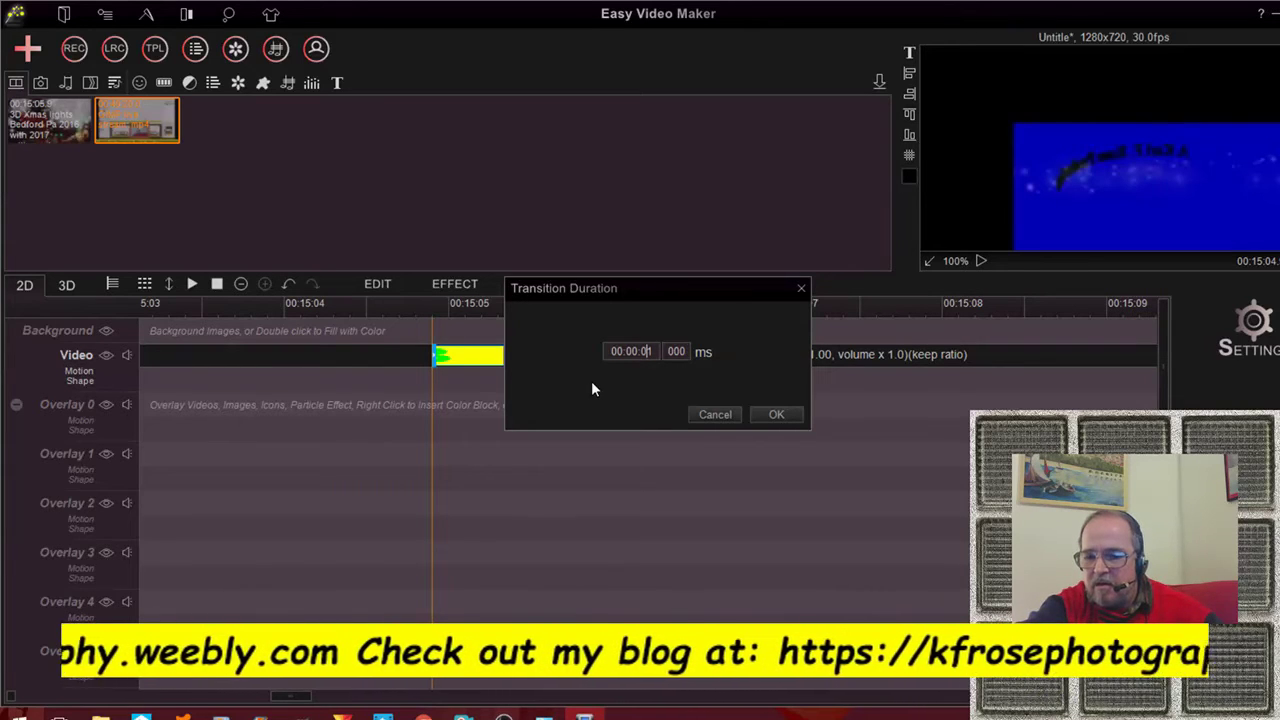
pyautogui.press('Delete')
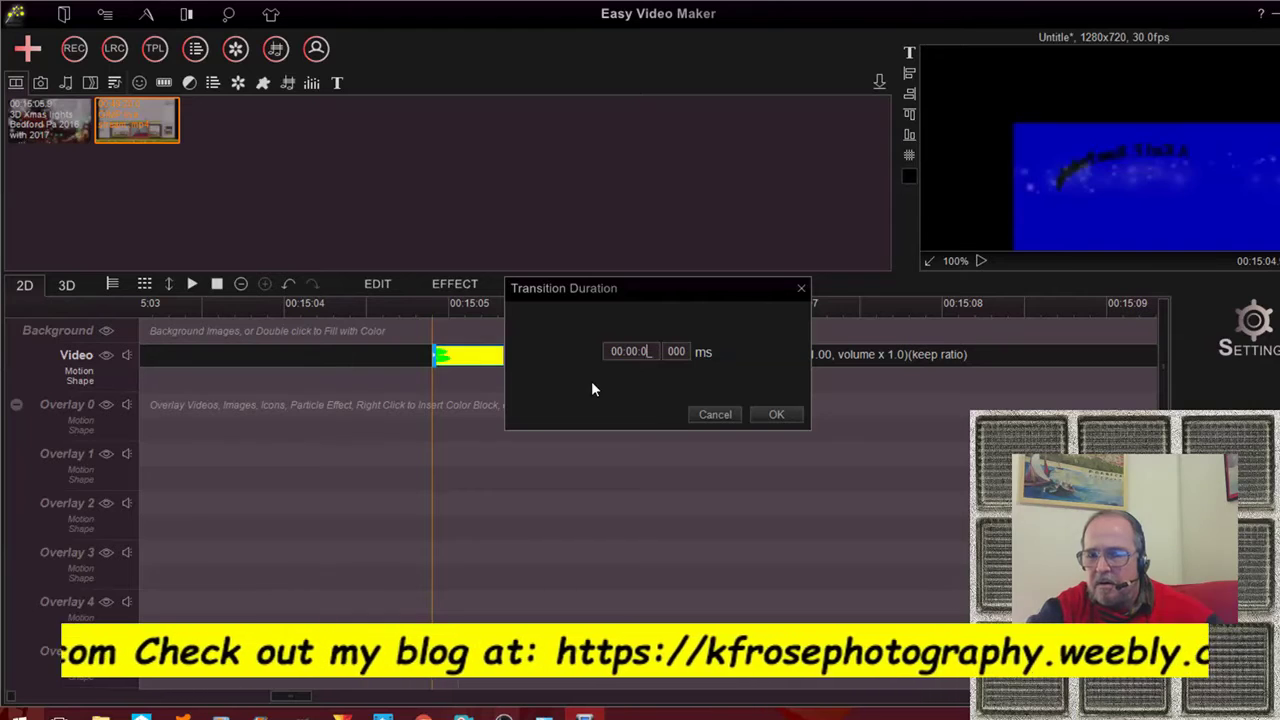
pyautogui.write('2')
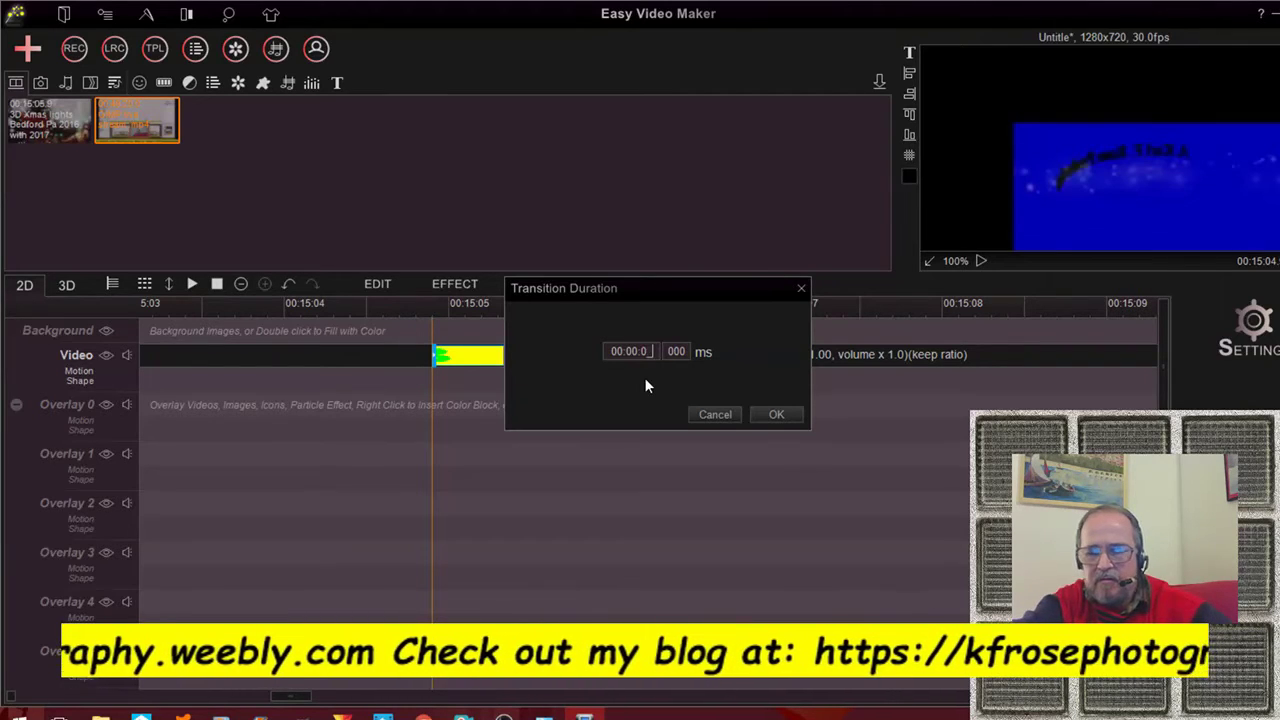
pyautogui.write('4')
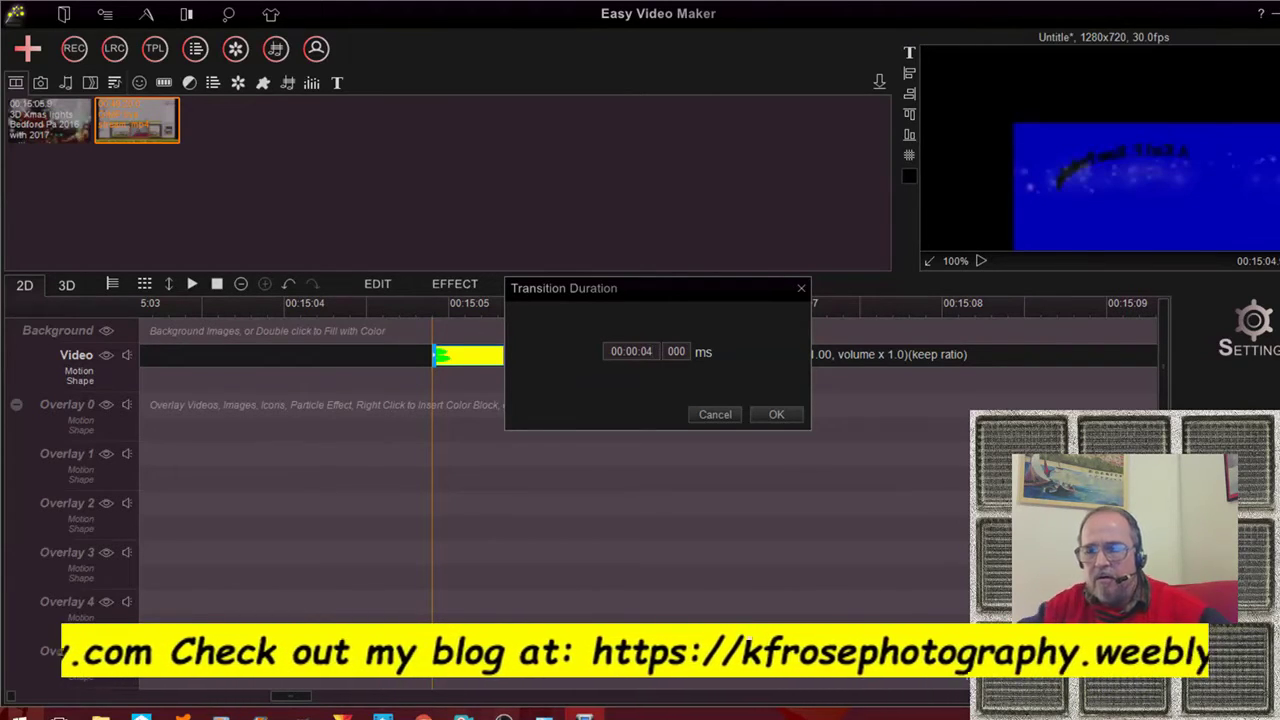
pyautogui.click(772, 414)
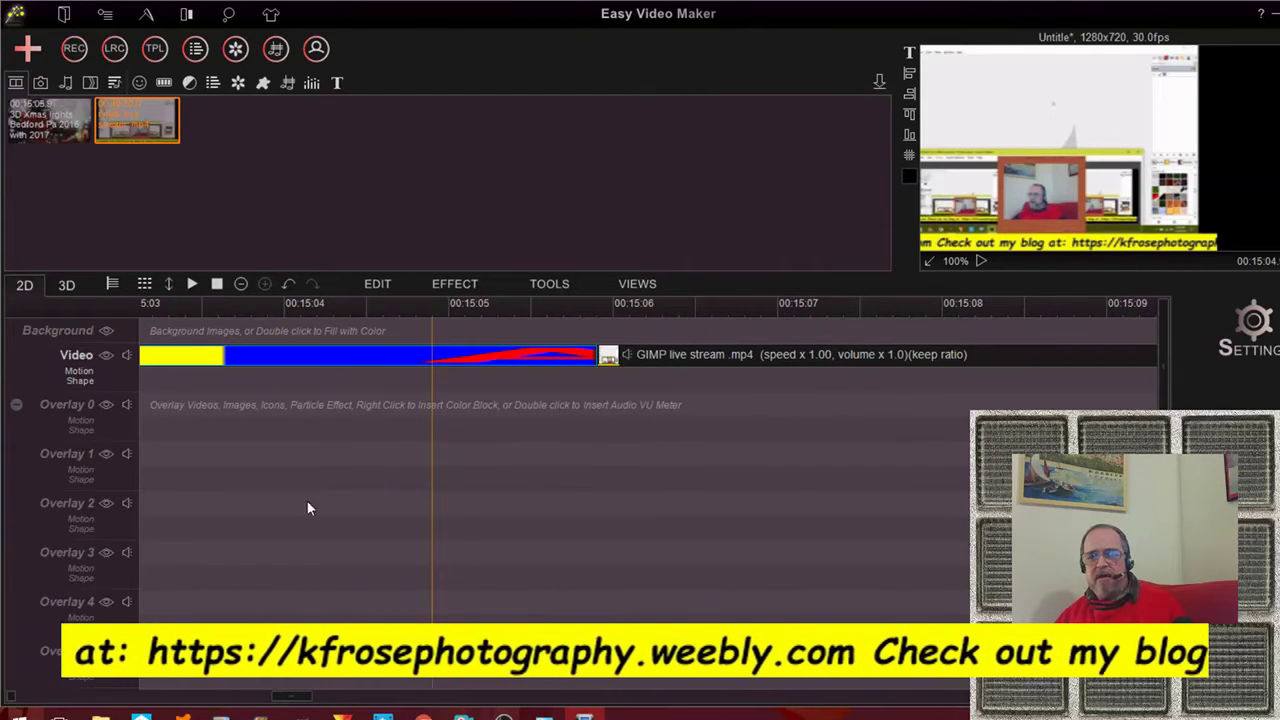
# Examine the Color Adjustment options of the 3D Xmas lights clip without changing any.
pyautogui.moveTo(305, 697); pyautogui.dragTo(445, 694)
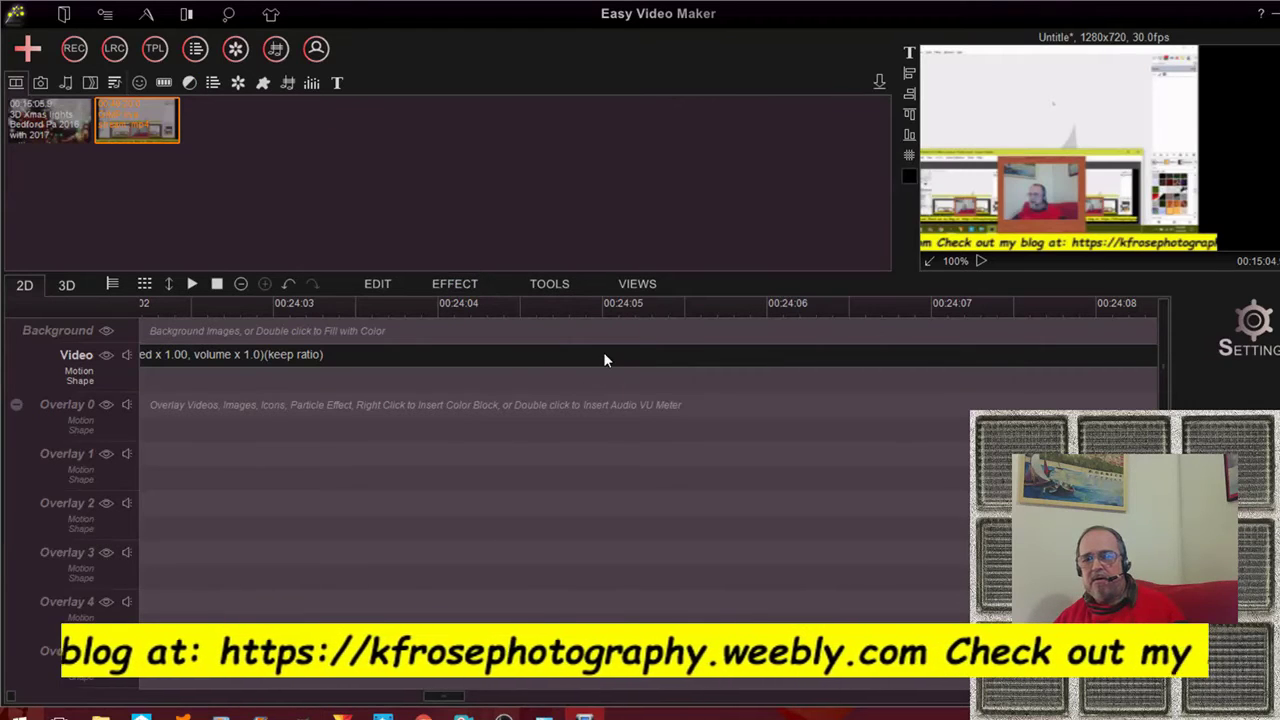
pyautogui.moveTo(446, 694); pyautogui.dragTo(30, 680)
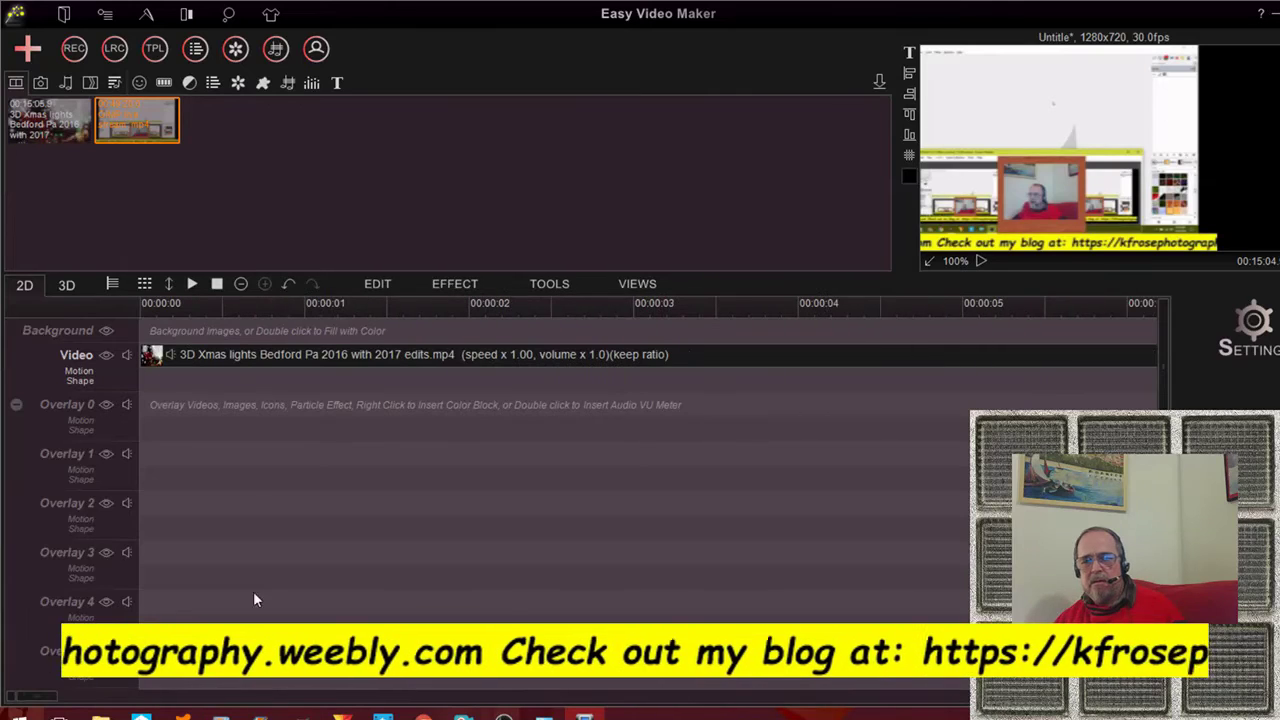
pyautogui.click(789, 353)
pyautogui.rightClick(789, 353)
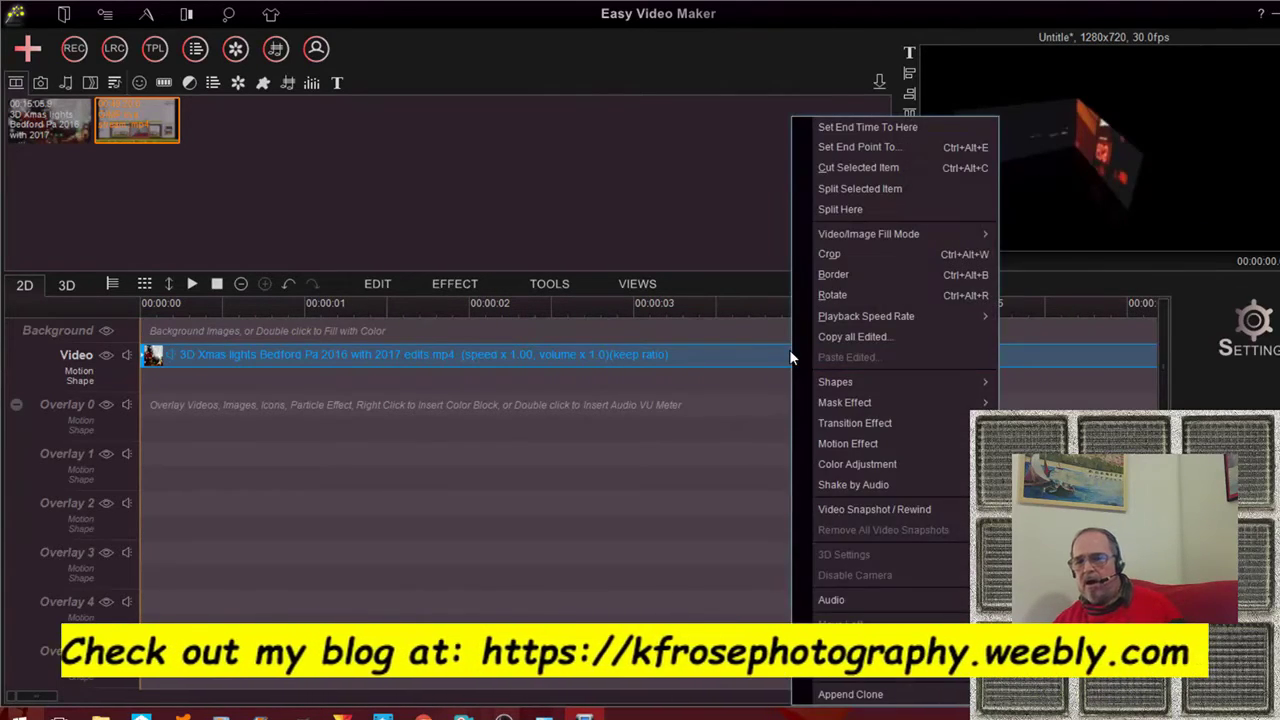
pyautogui.click(867, 463)
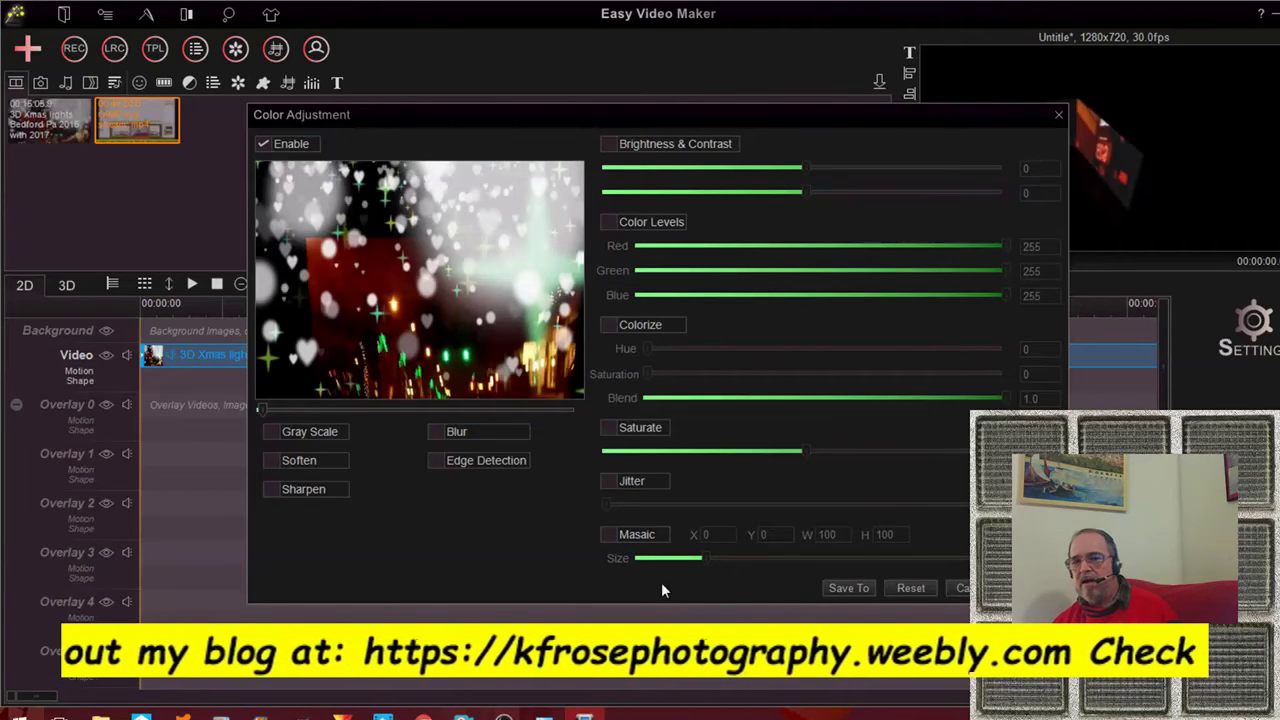
pyautogui.click(1058, 114)
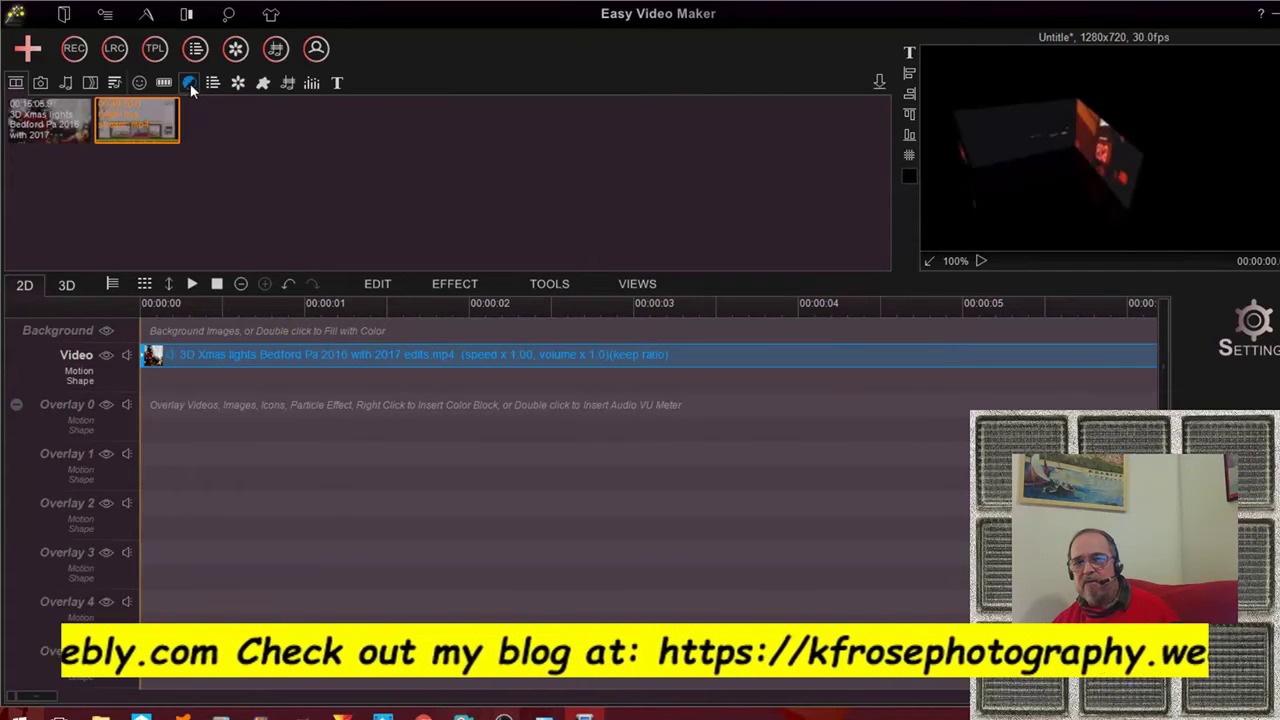
pyautogui.rightClick(734, 352)
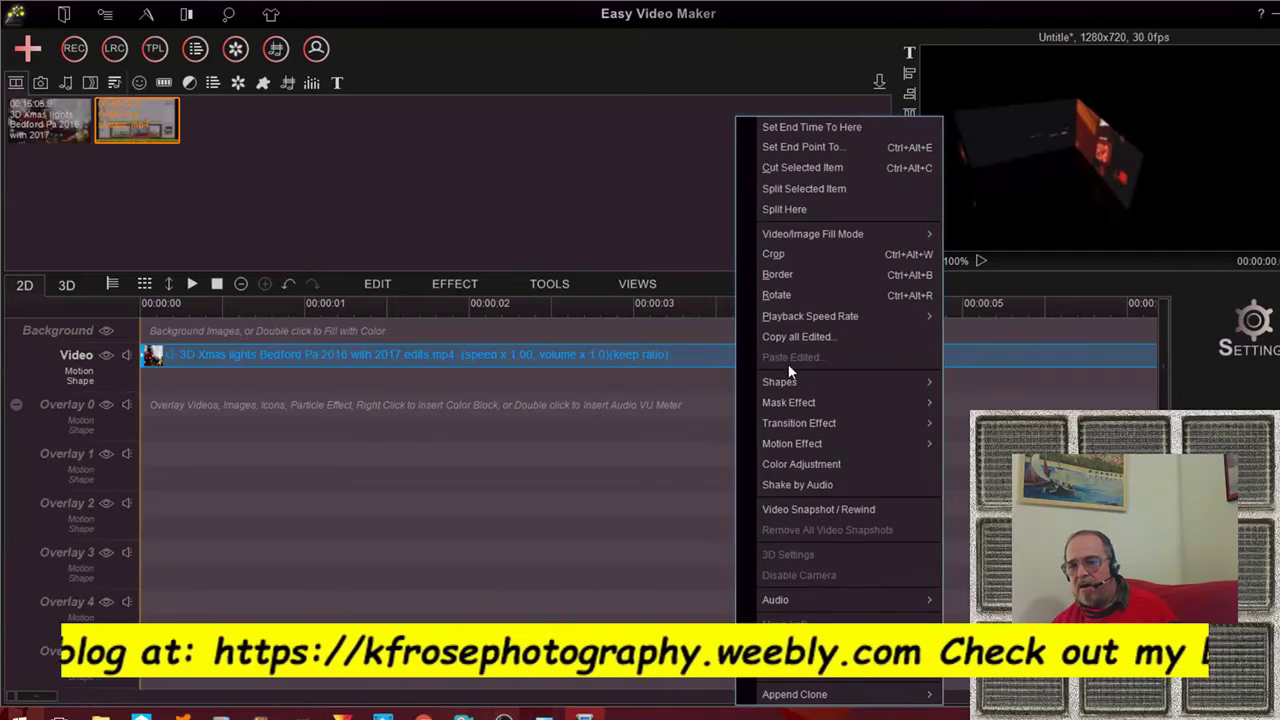
pyautogui.click(483, 88)
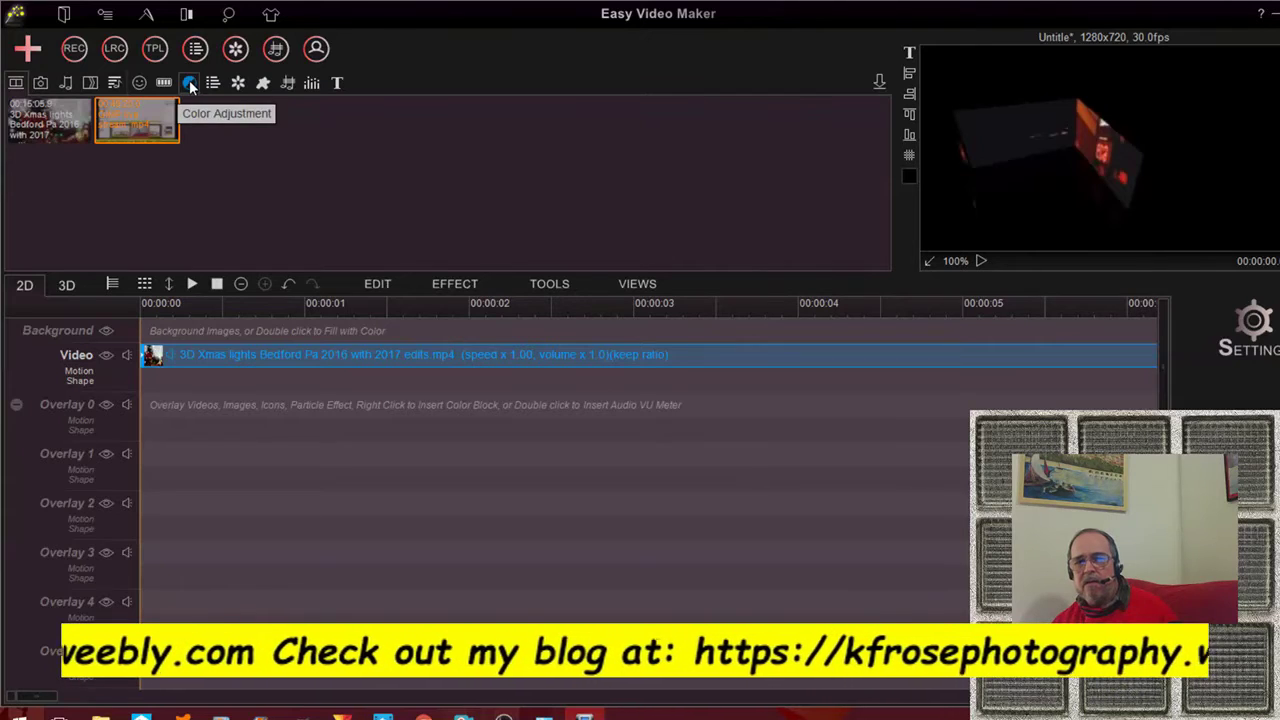
# Add the grinning smiley icon from the icon library to the Overlay 0 line.
pyautogui.click(140, 85)
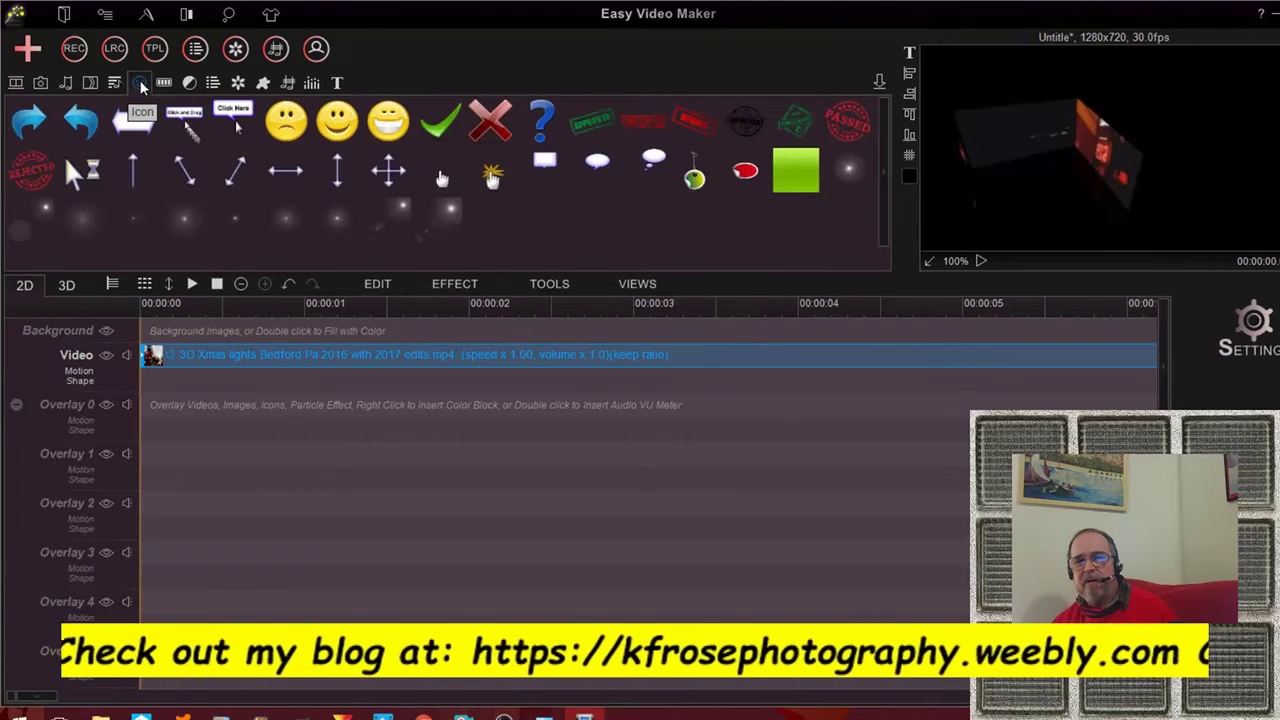
pyautogui.click(395, 122)
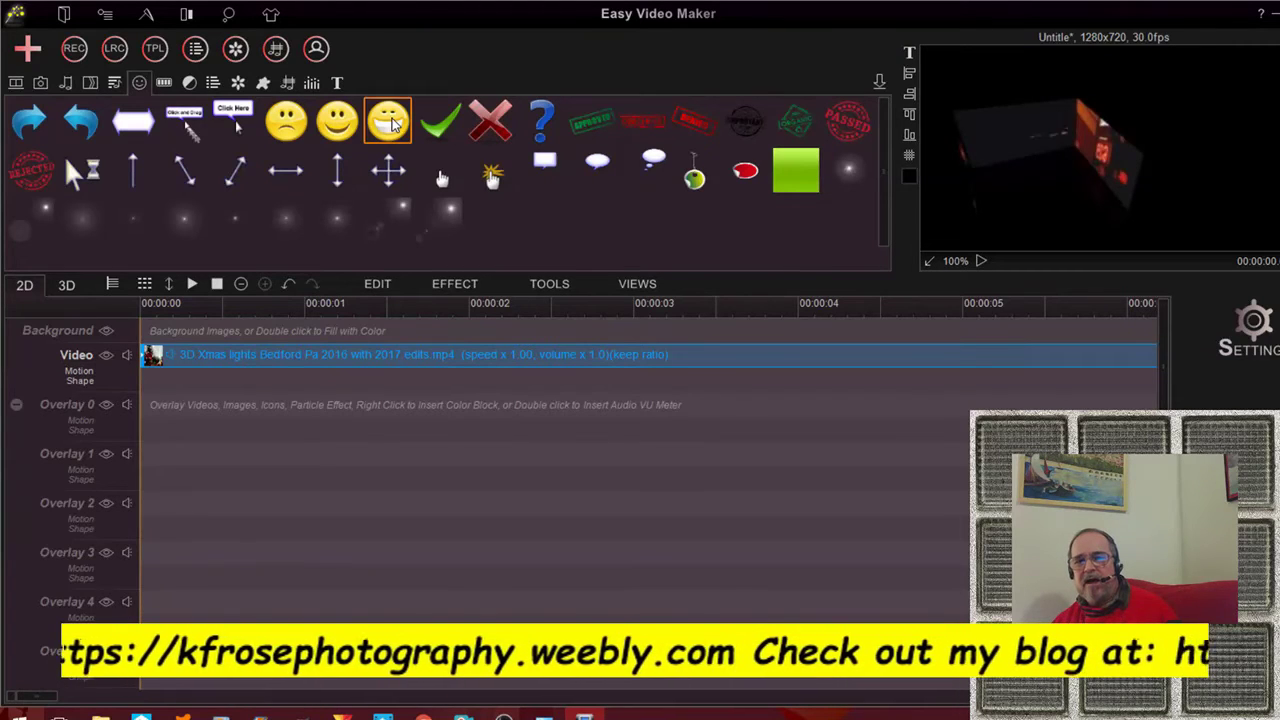
pyautogui.rightClick(395, 122)
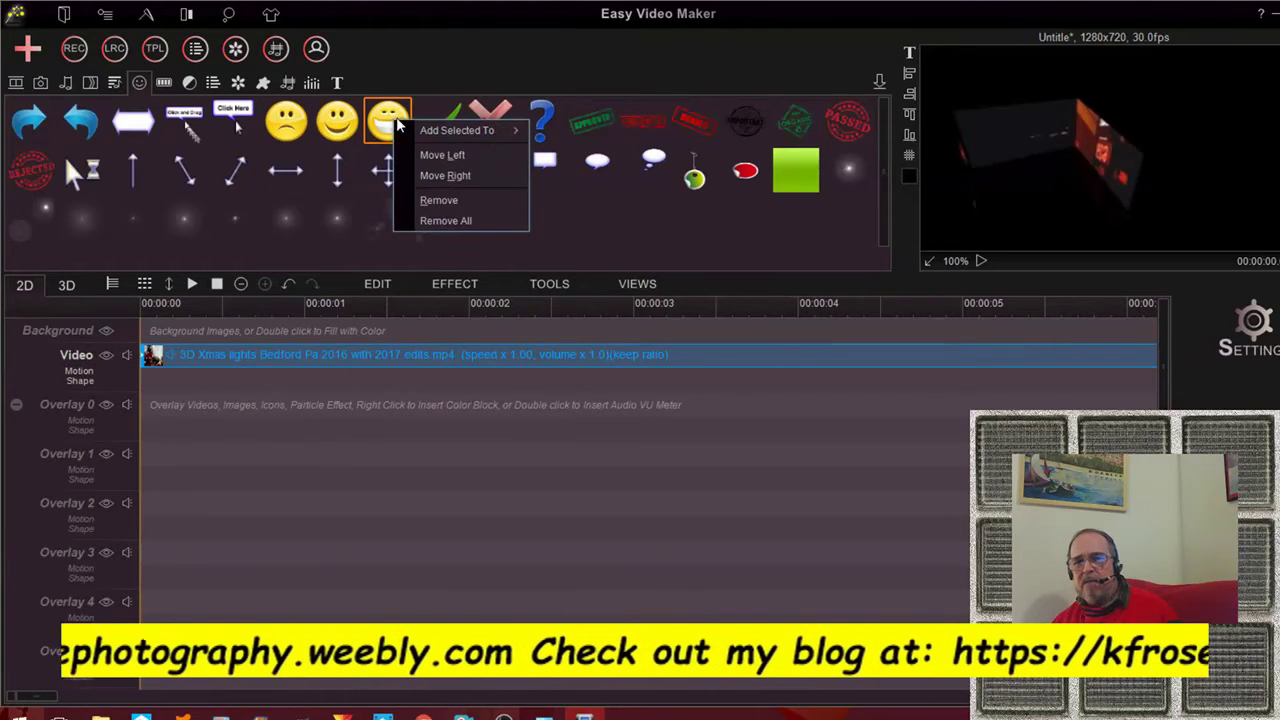
pyautogui.moveTo(453, 131)
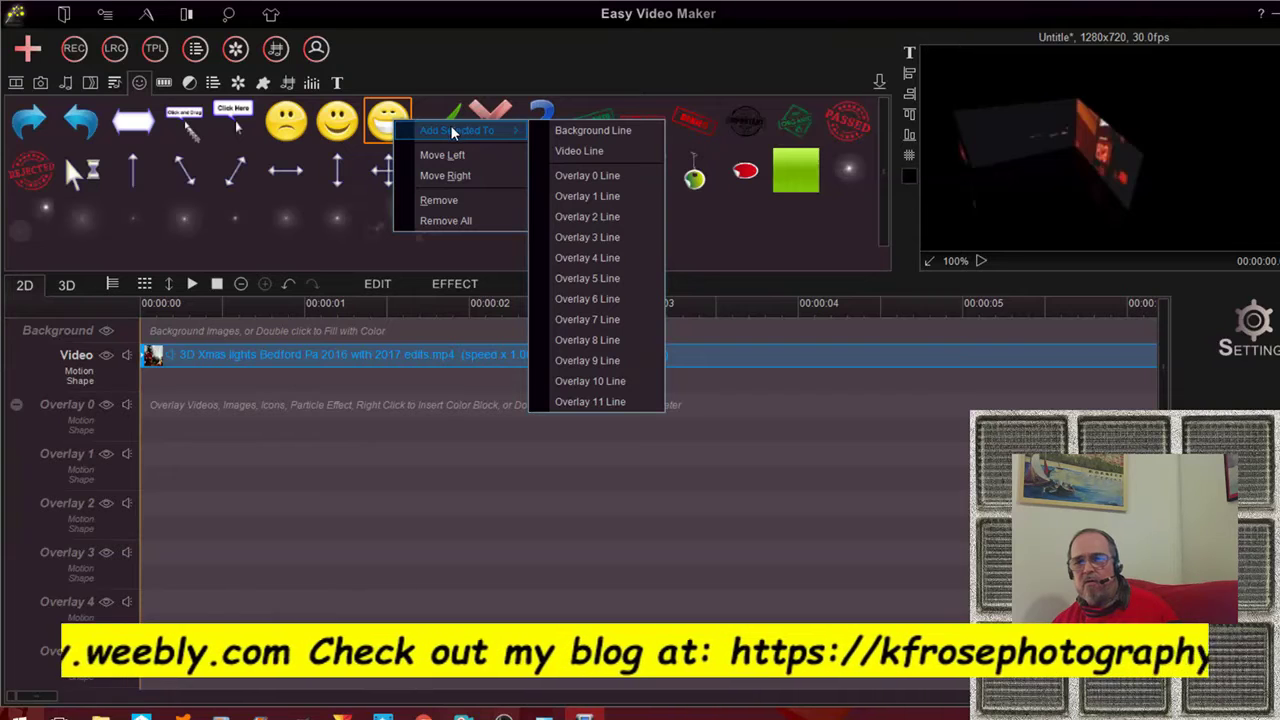
pyautogui.click(588, 176)
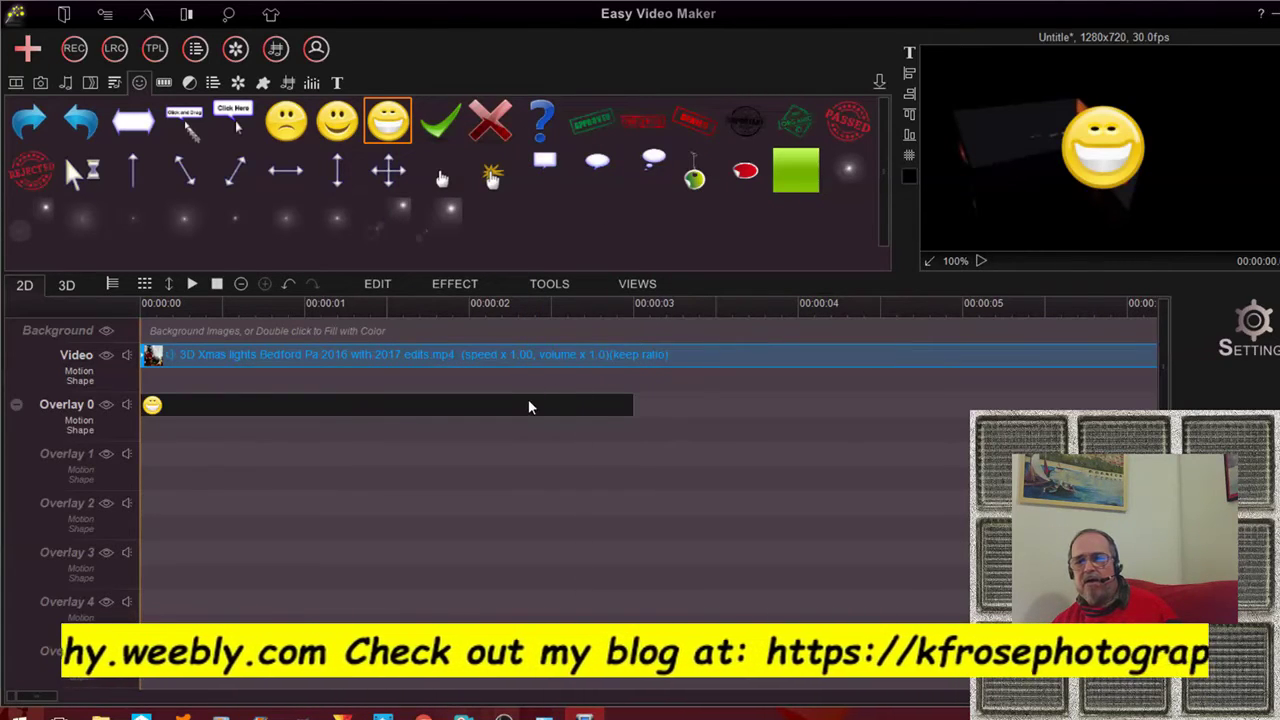
# Select the smiley clip on Overlay 0 and reposition its image in the left part of the preview frame.
pyautogui.rightClick(530, 407)
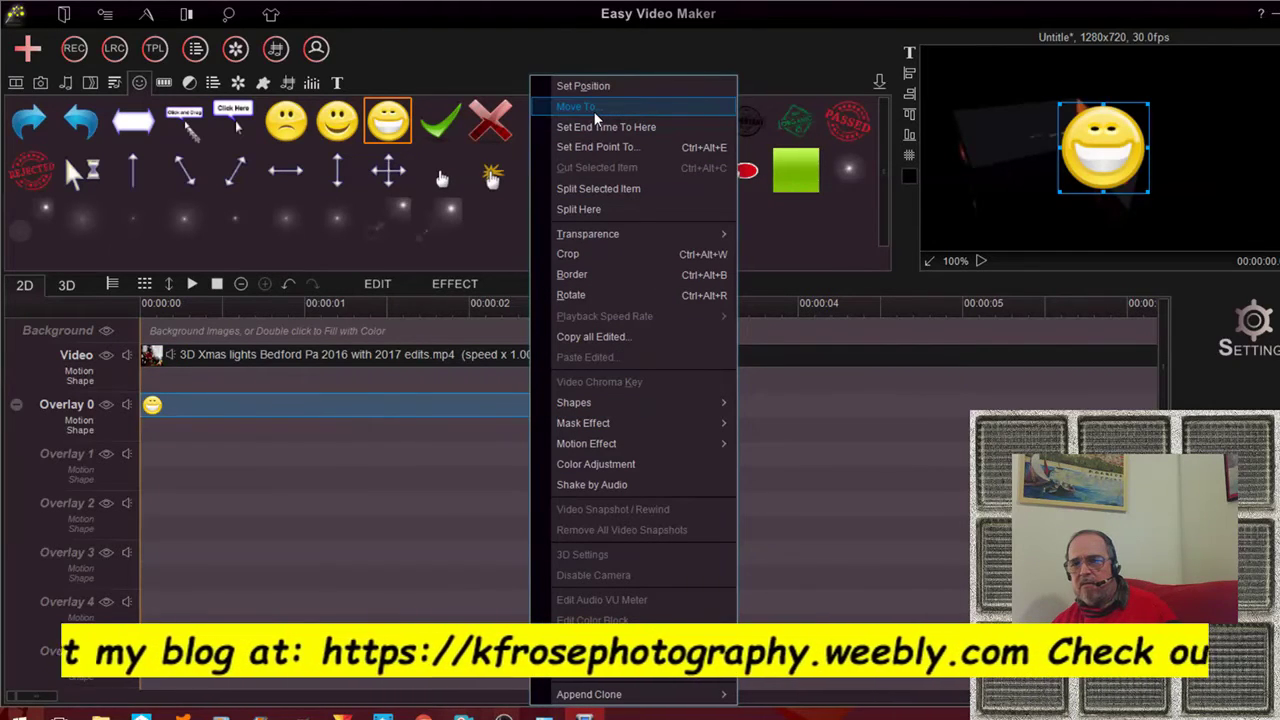
pyautogui.click(421, 466)
pyautogui.click(263, 428)
pyautogui.click(260, 410)
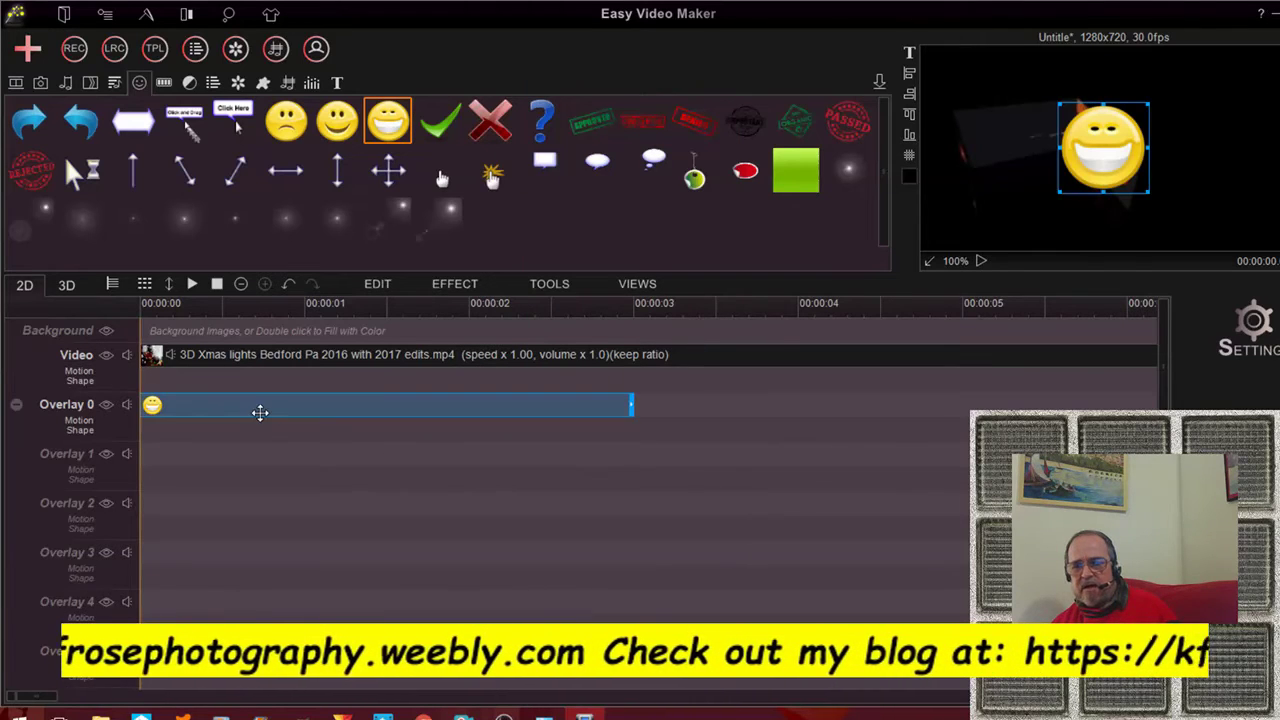
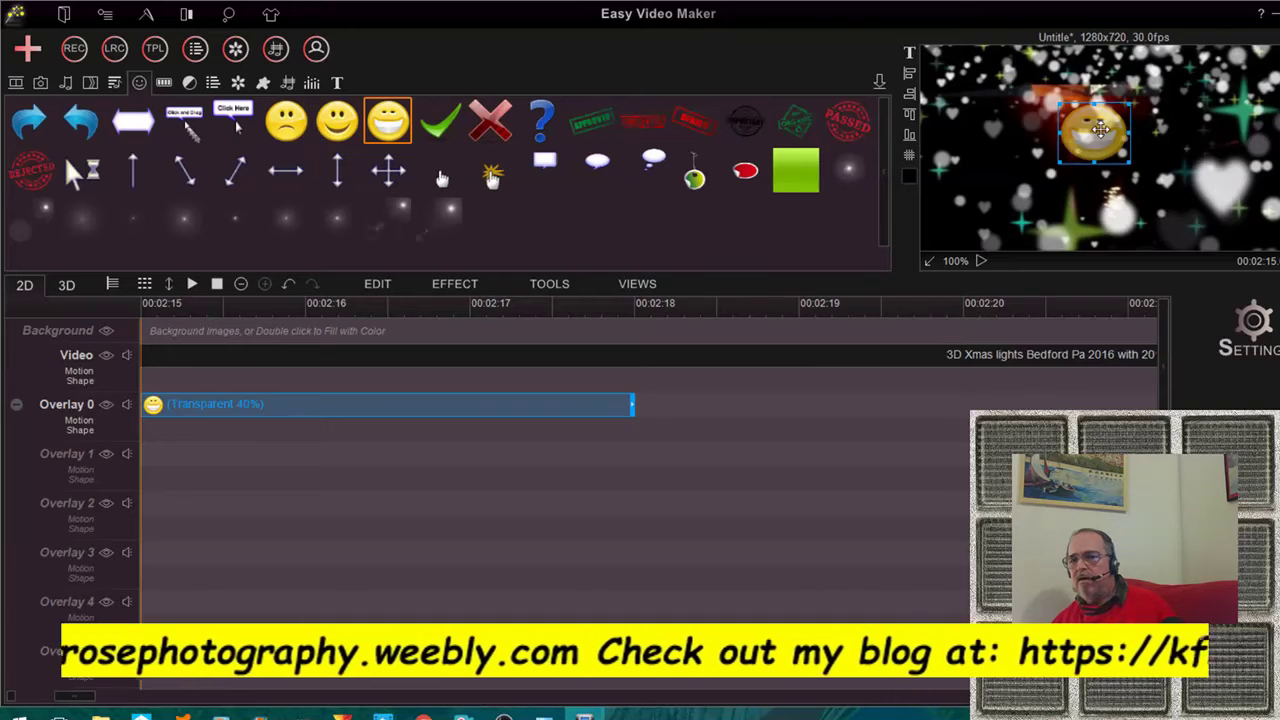
pyautogui.moveTo(1100, 128); pyautogui.dragTo(1008, 158)
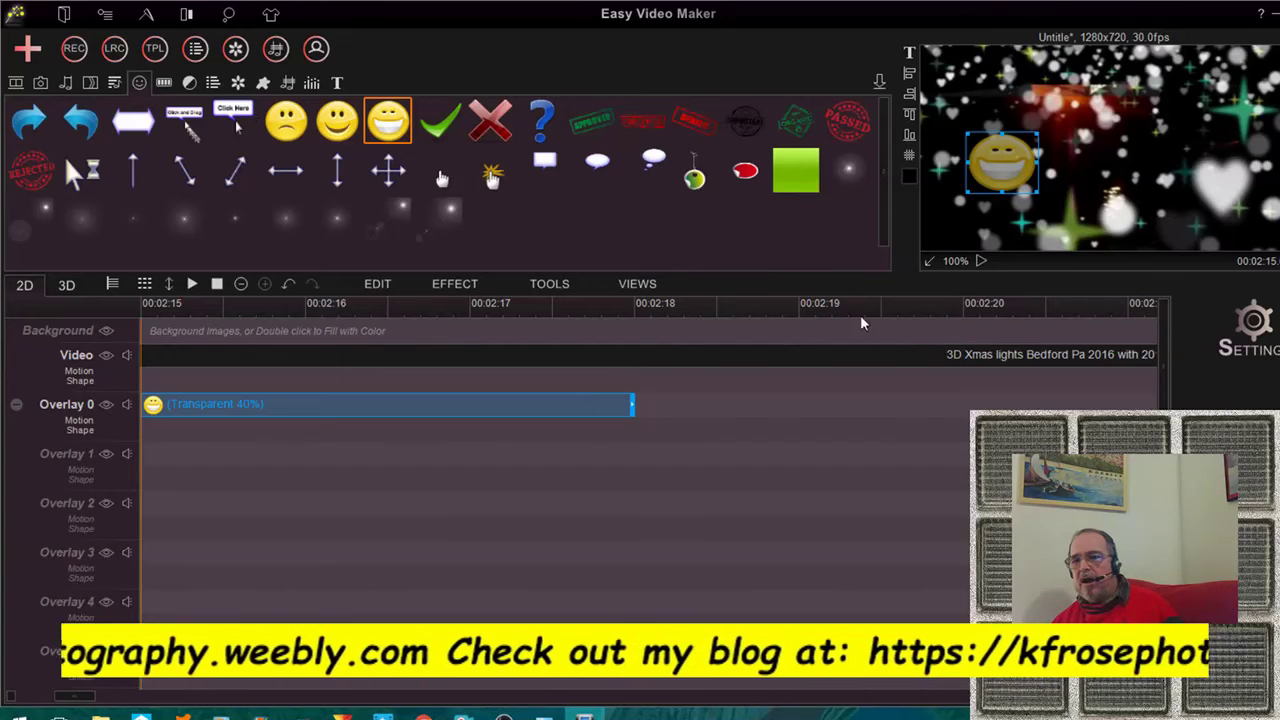
# Examine the movie settings, including the Rendering Buffer choices, and close them without changing anything.
pyautogui.click(1265, 345)
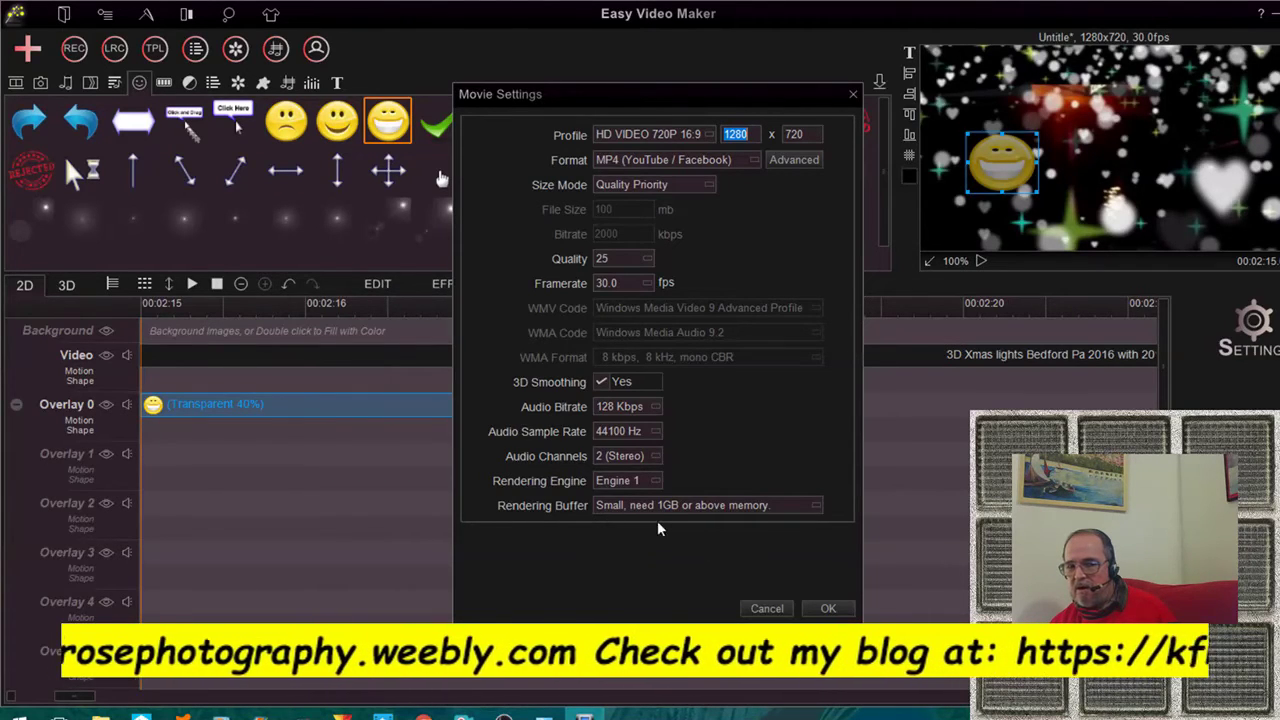
pyautogui.click(816, 505)
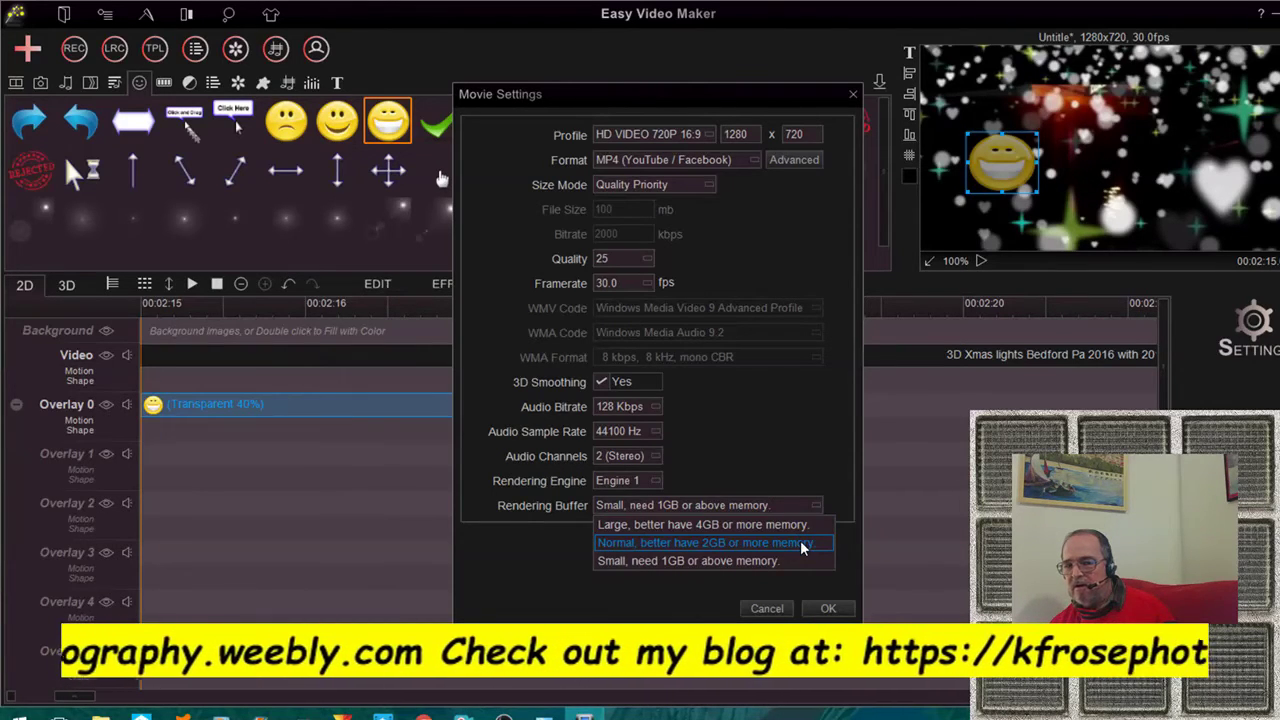
pyautogui.click(825, 478)
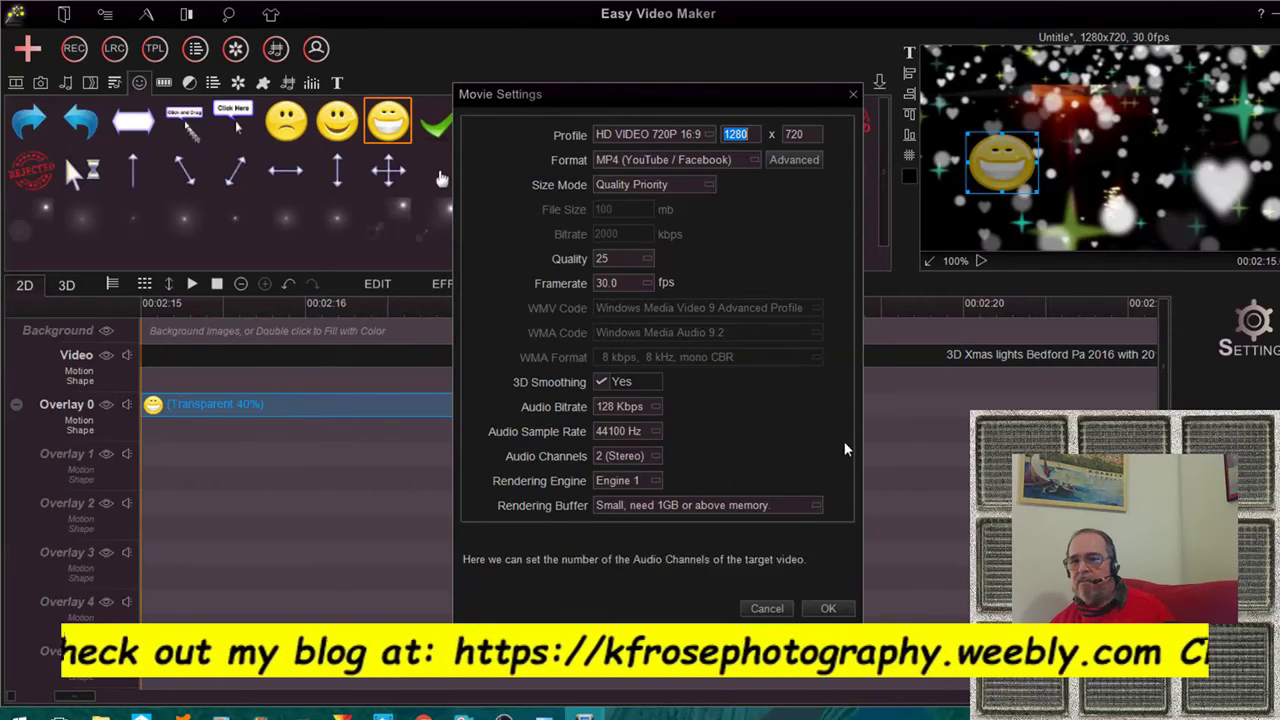
pyautogui.click(854, 97)
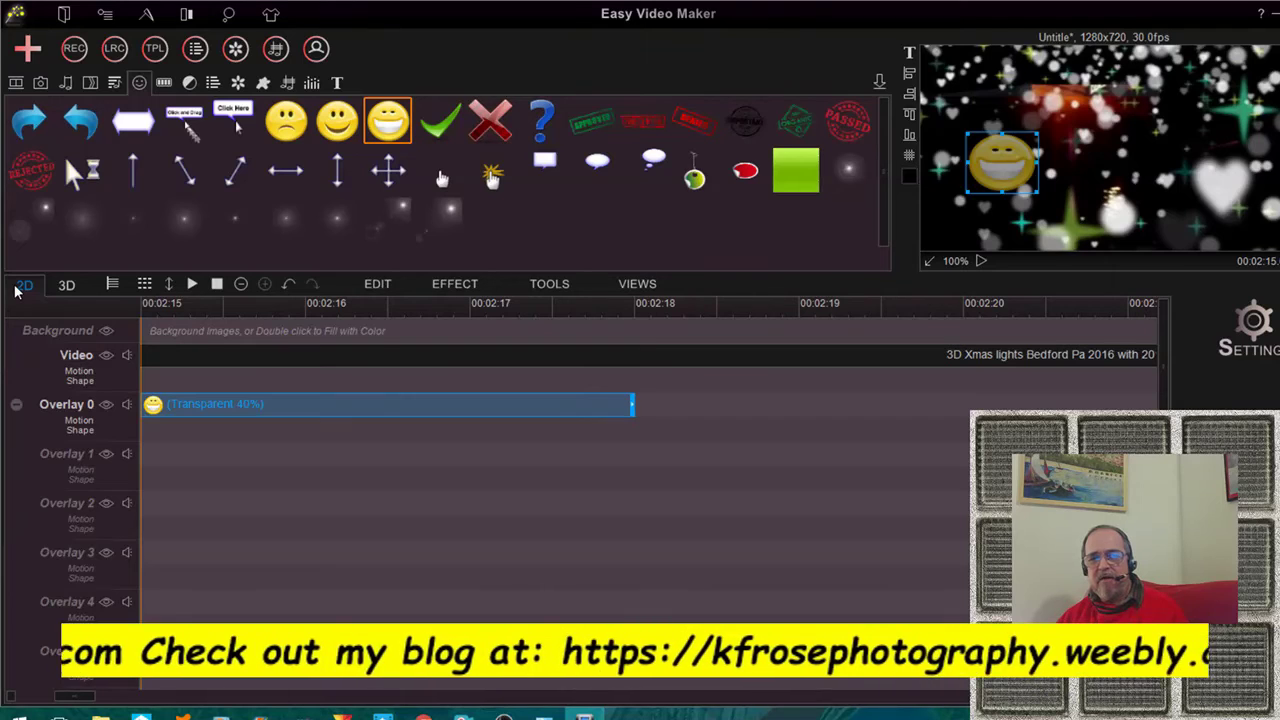
# View the timeline in 3D mode and return to 2D mode.
pyautogui.click(67, 288)
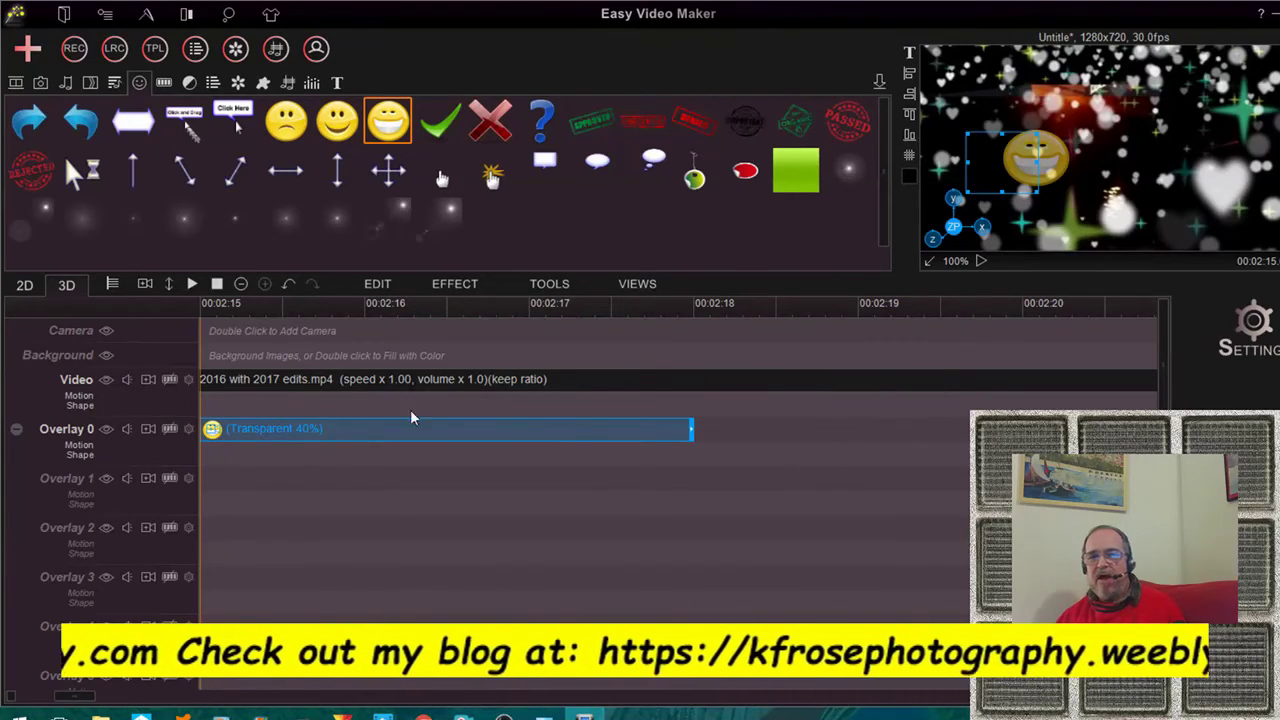
pyautogui.click(25, 286)
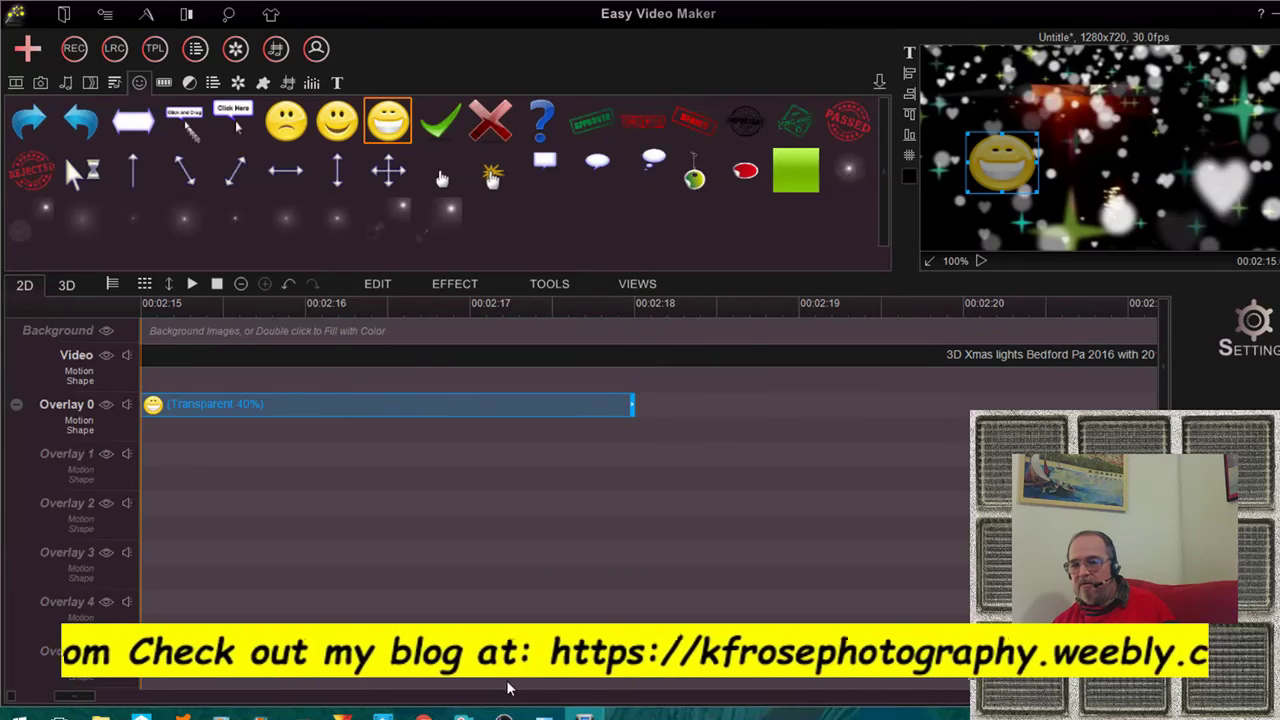
# Switch to the OBS Studio window.
pyautogui.moveTo(504, 714)
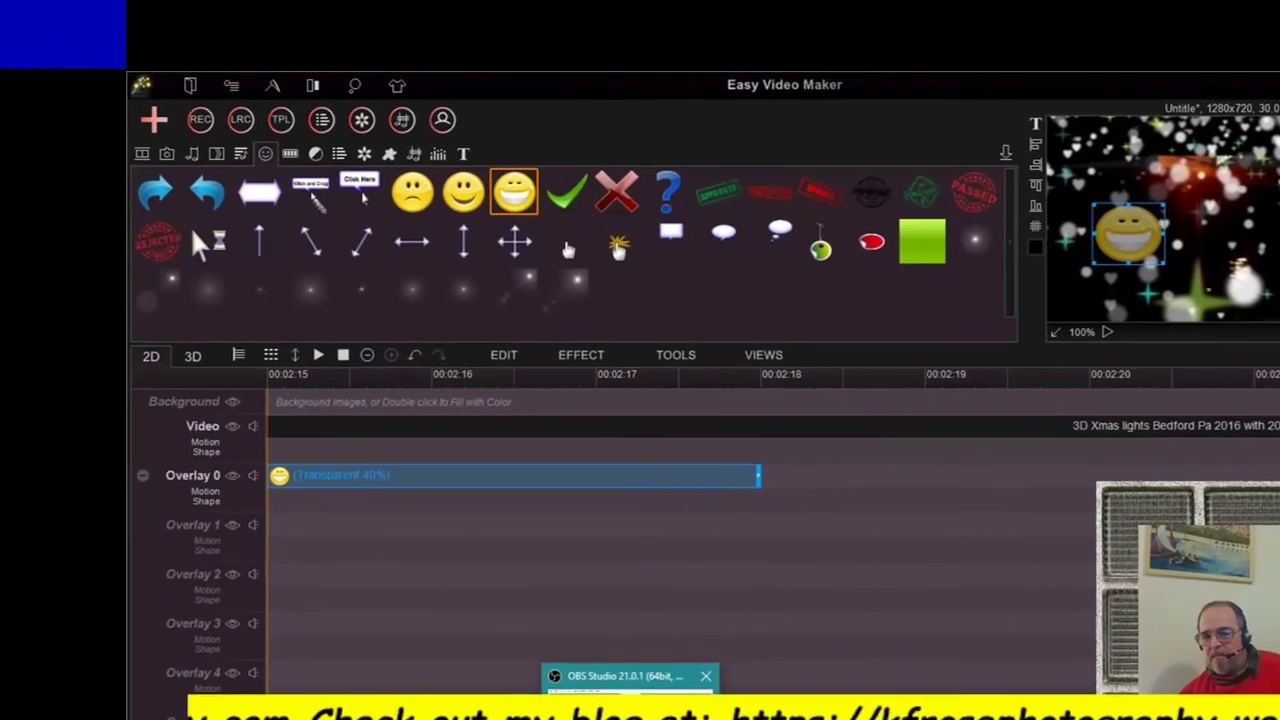
pyautogui.click(503, 650)
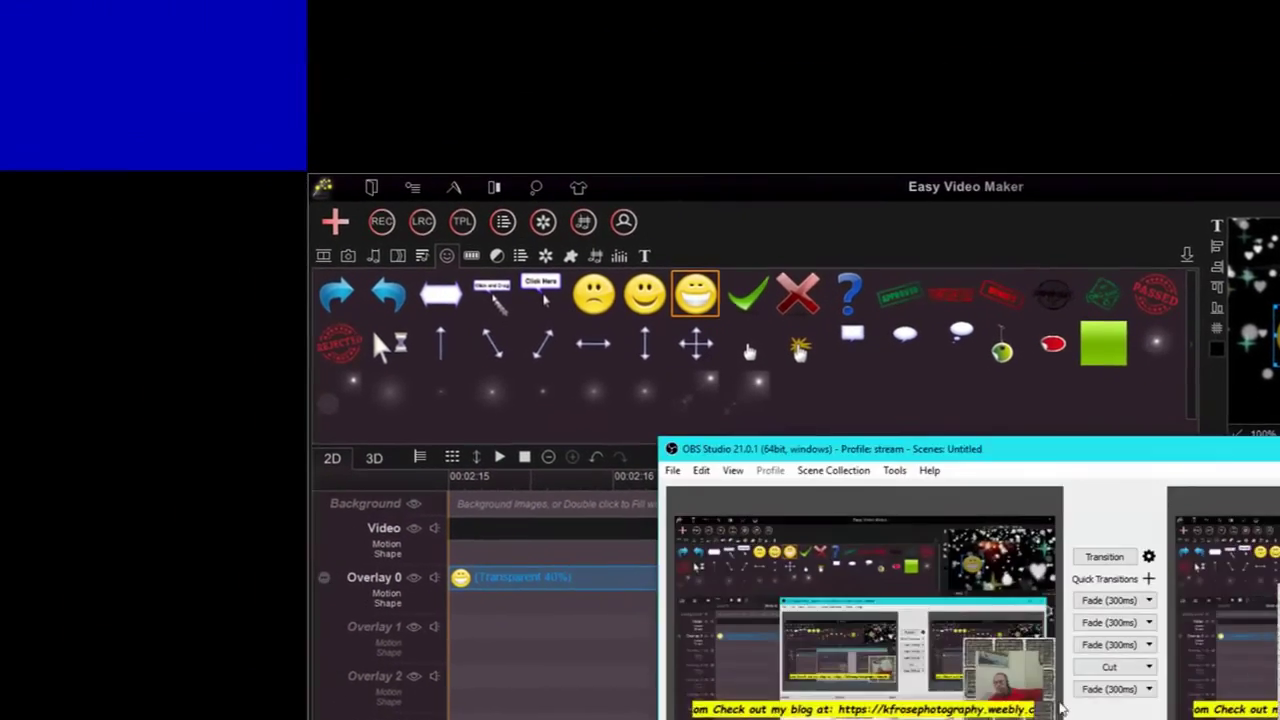